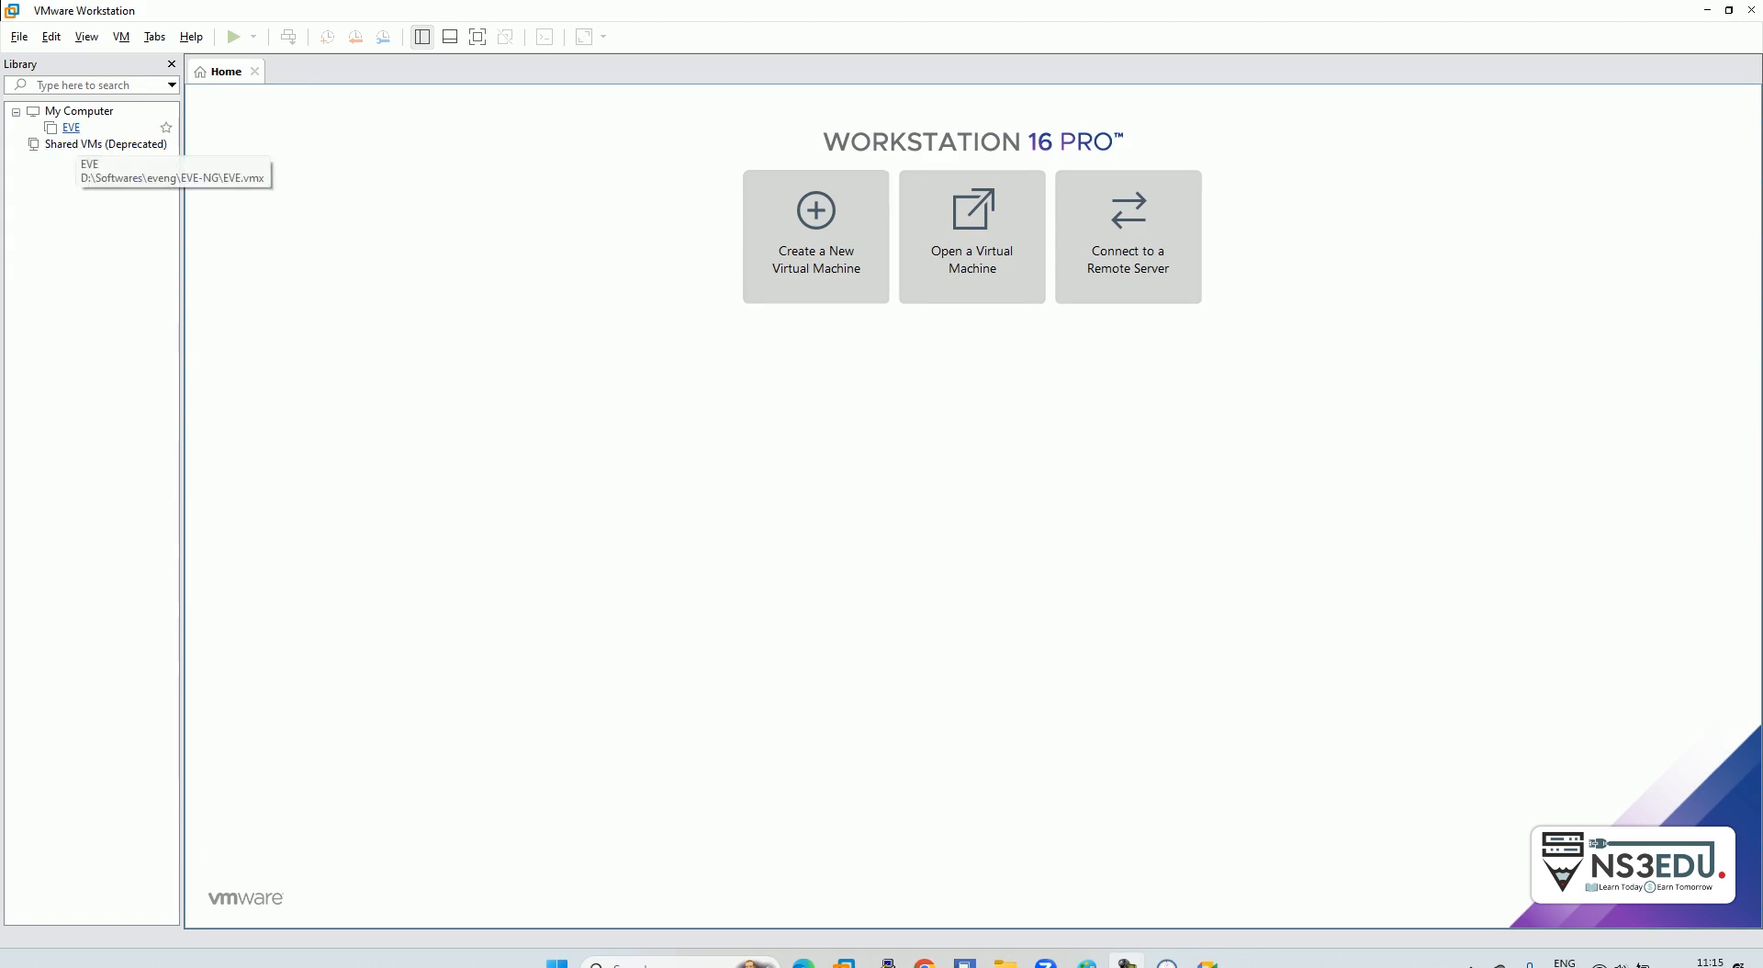
Step: Select the EVE virtual machine (8 GB memory, 4 processors) in the VMware Library pane
left_click(71, 127)
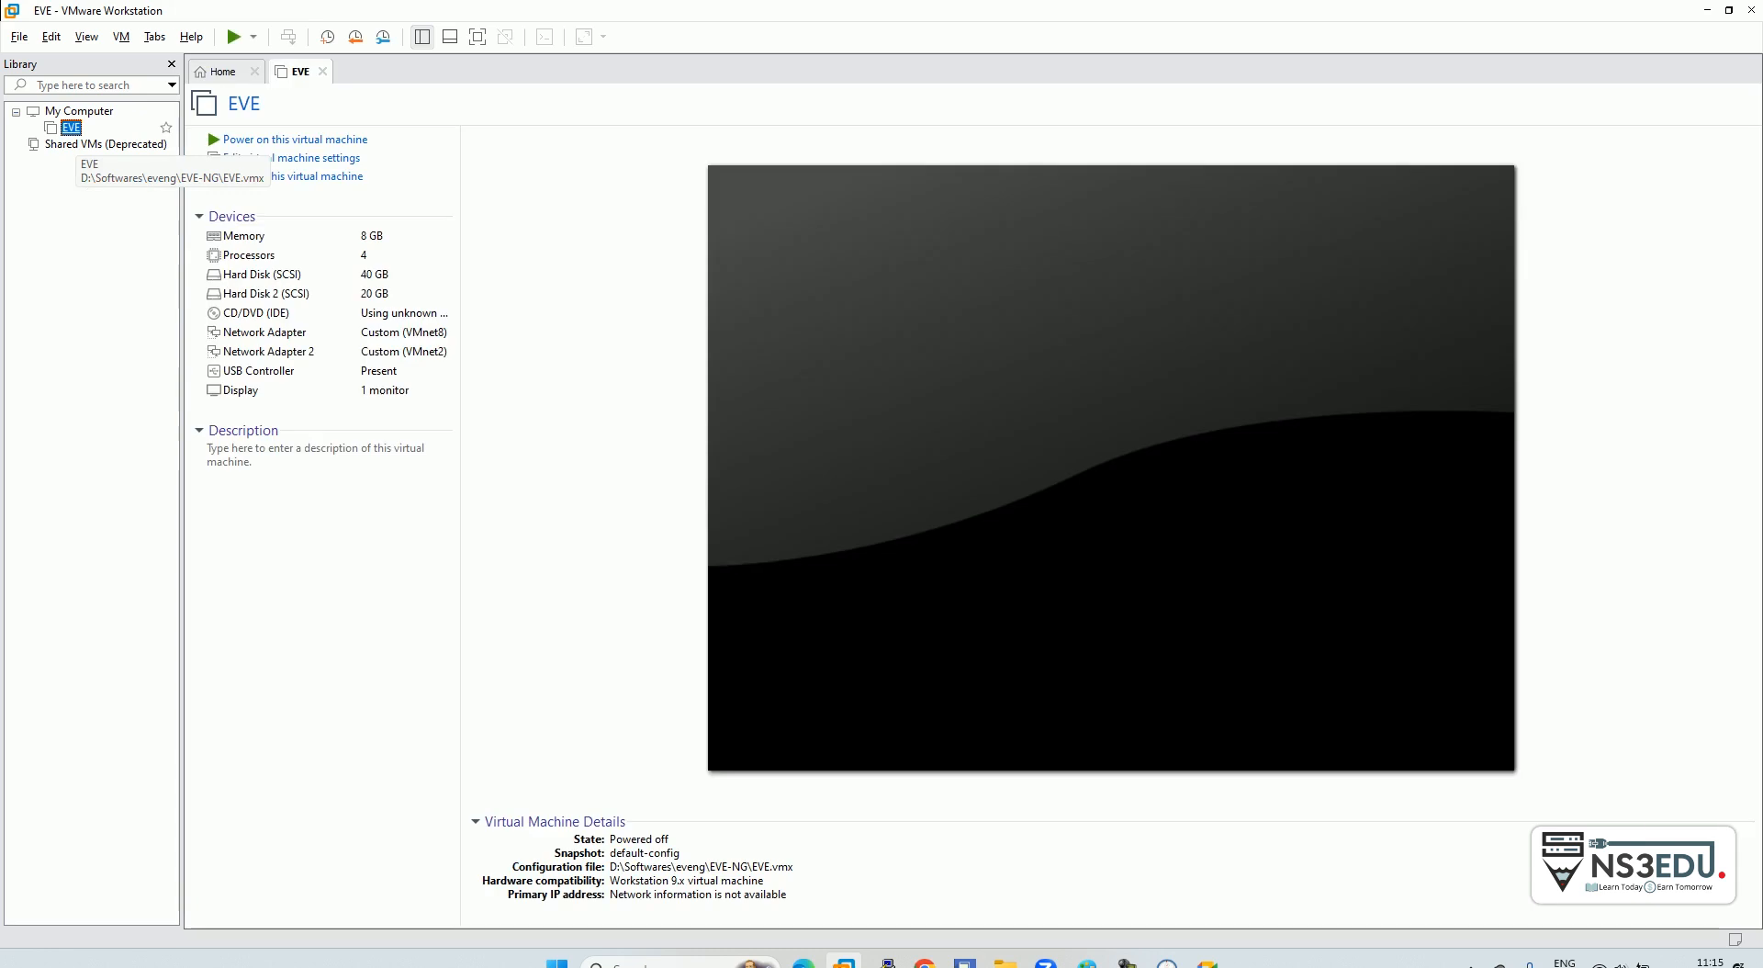
left_click(294, 139)
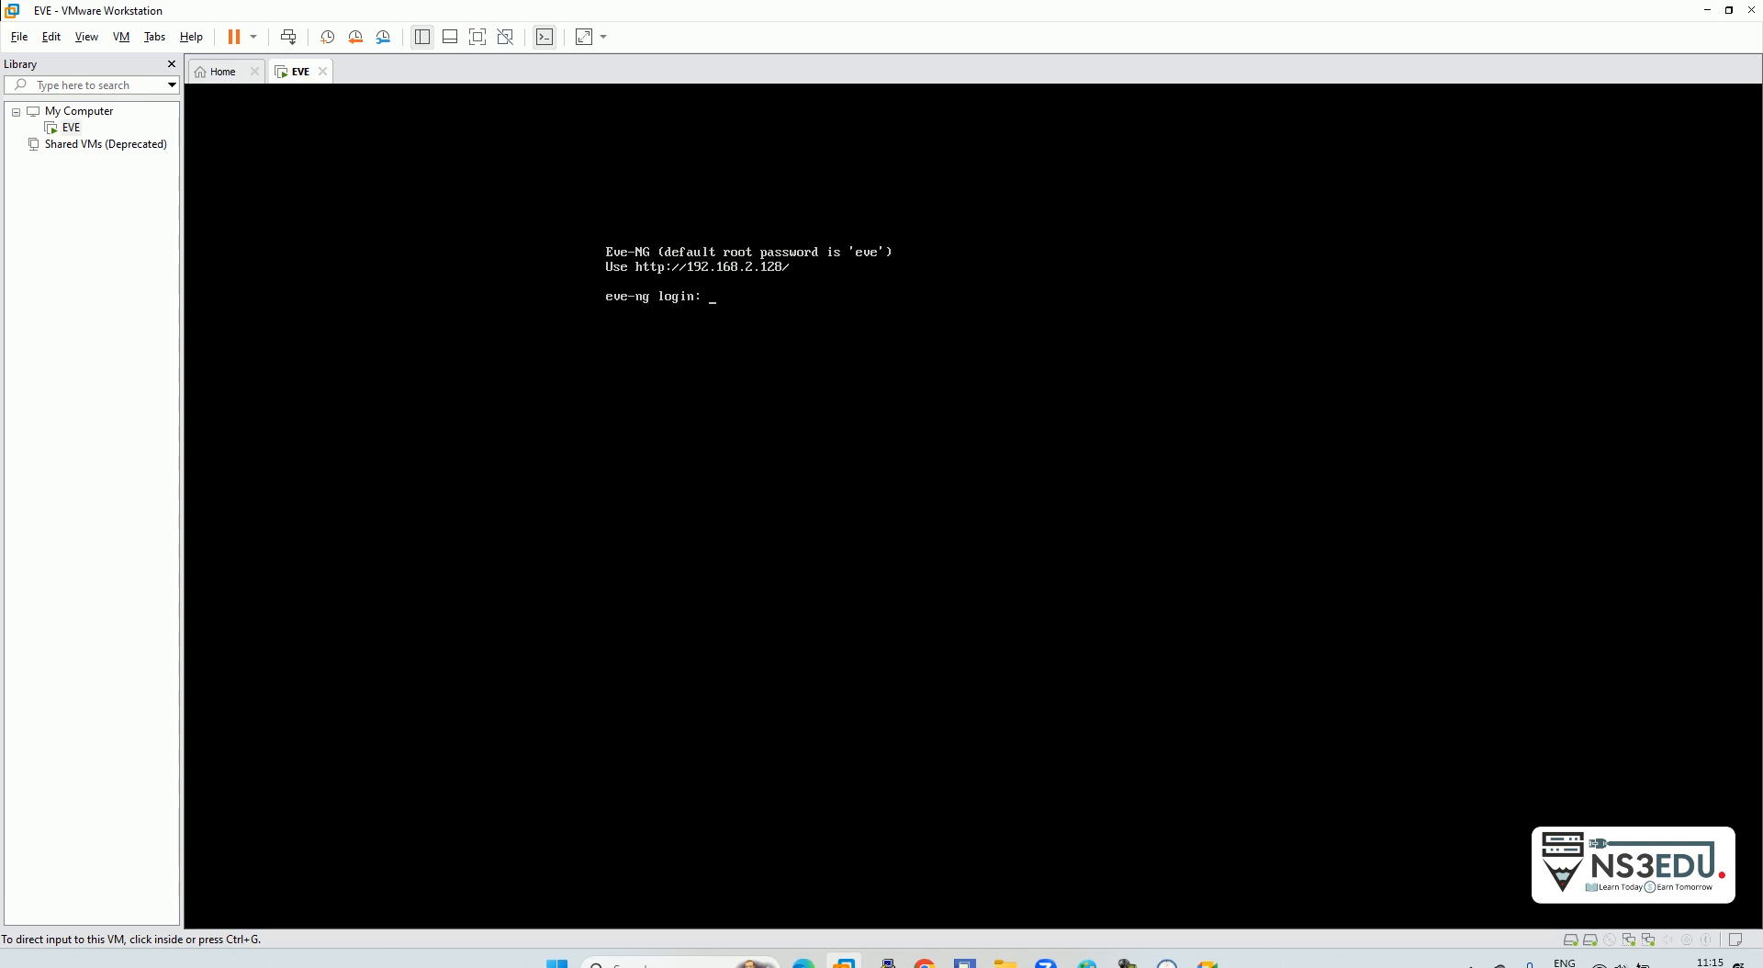
Step: Load the EVE-NG web interface at 192.168.2.128 in a new Chrome tab
left_click(1708, 10)
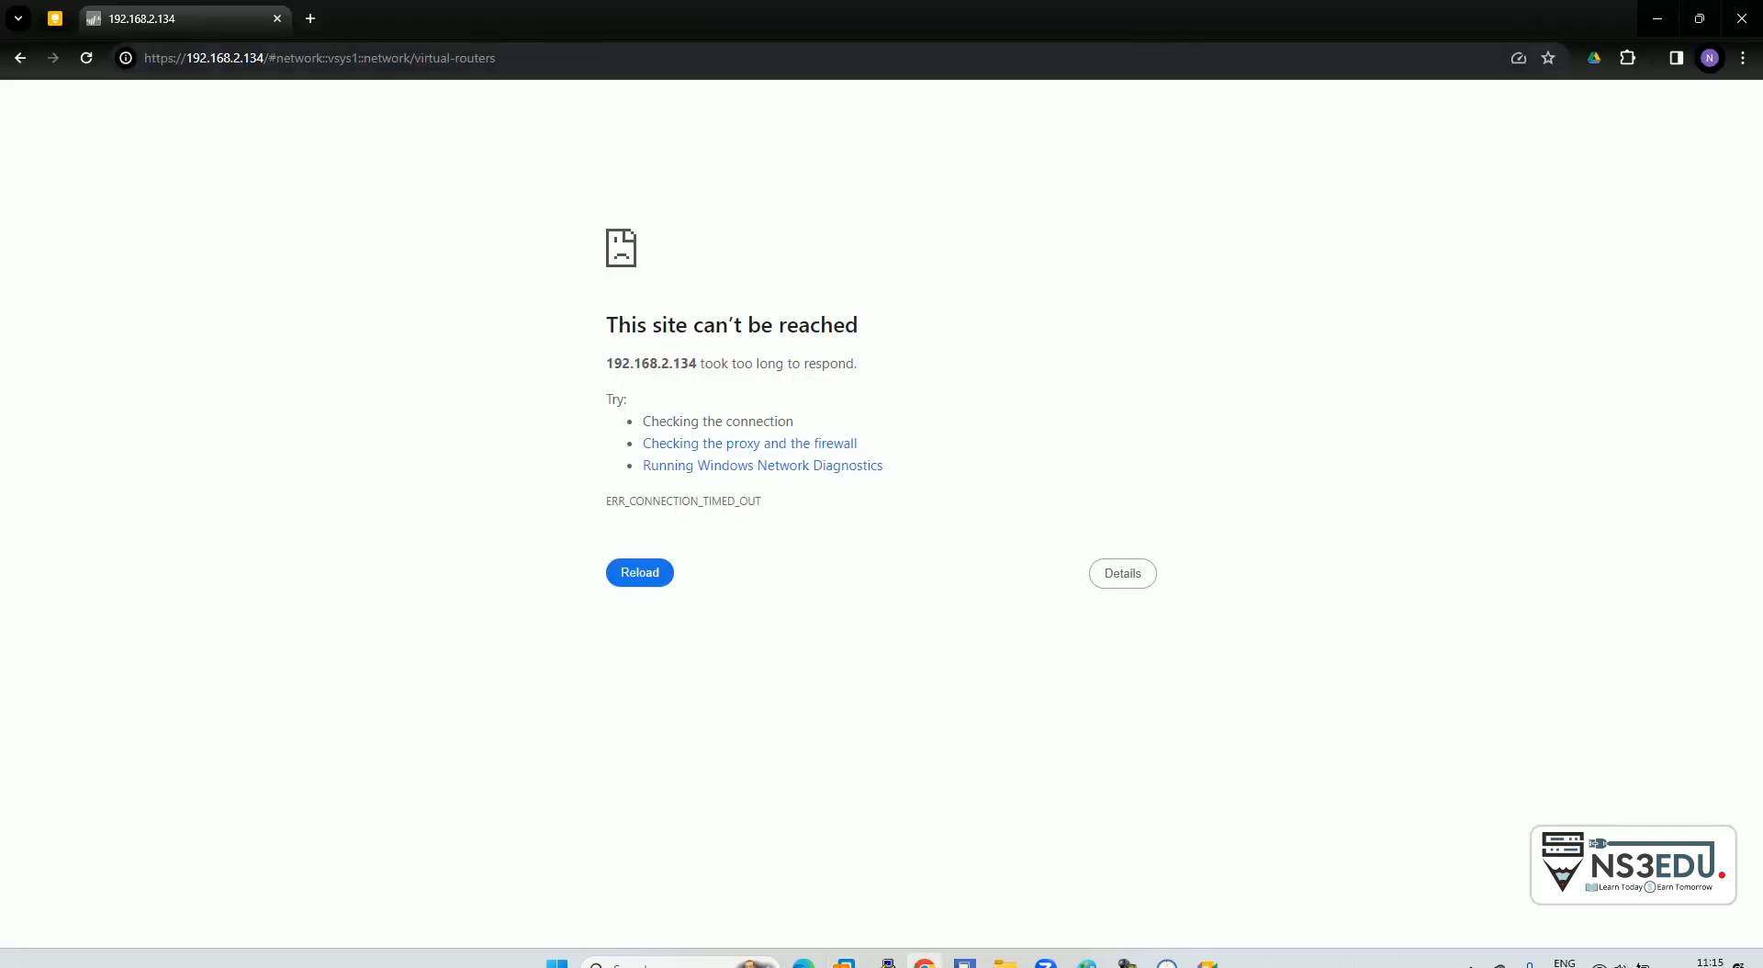
left_click(311, 19)
type("192.168.2.128")
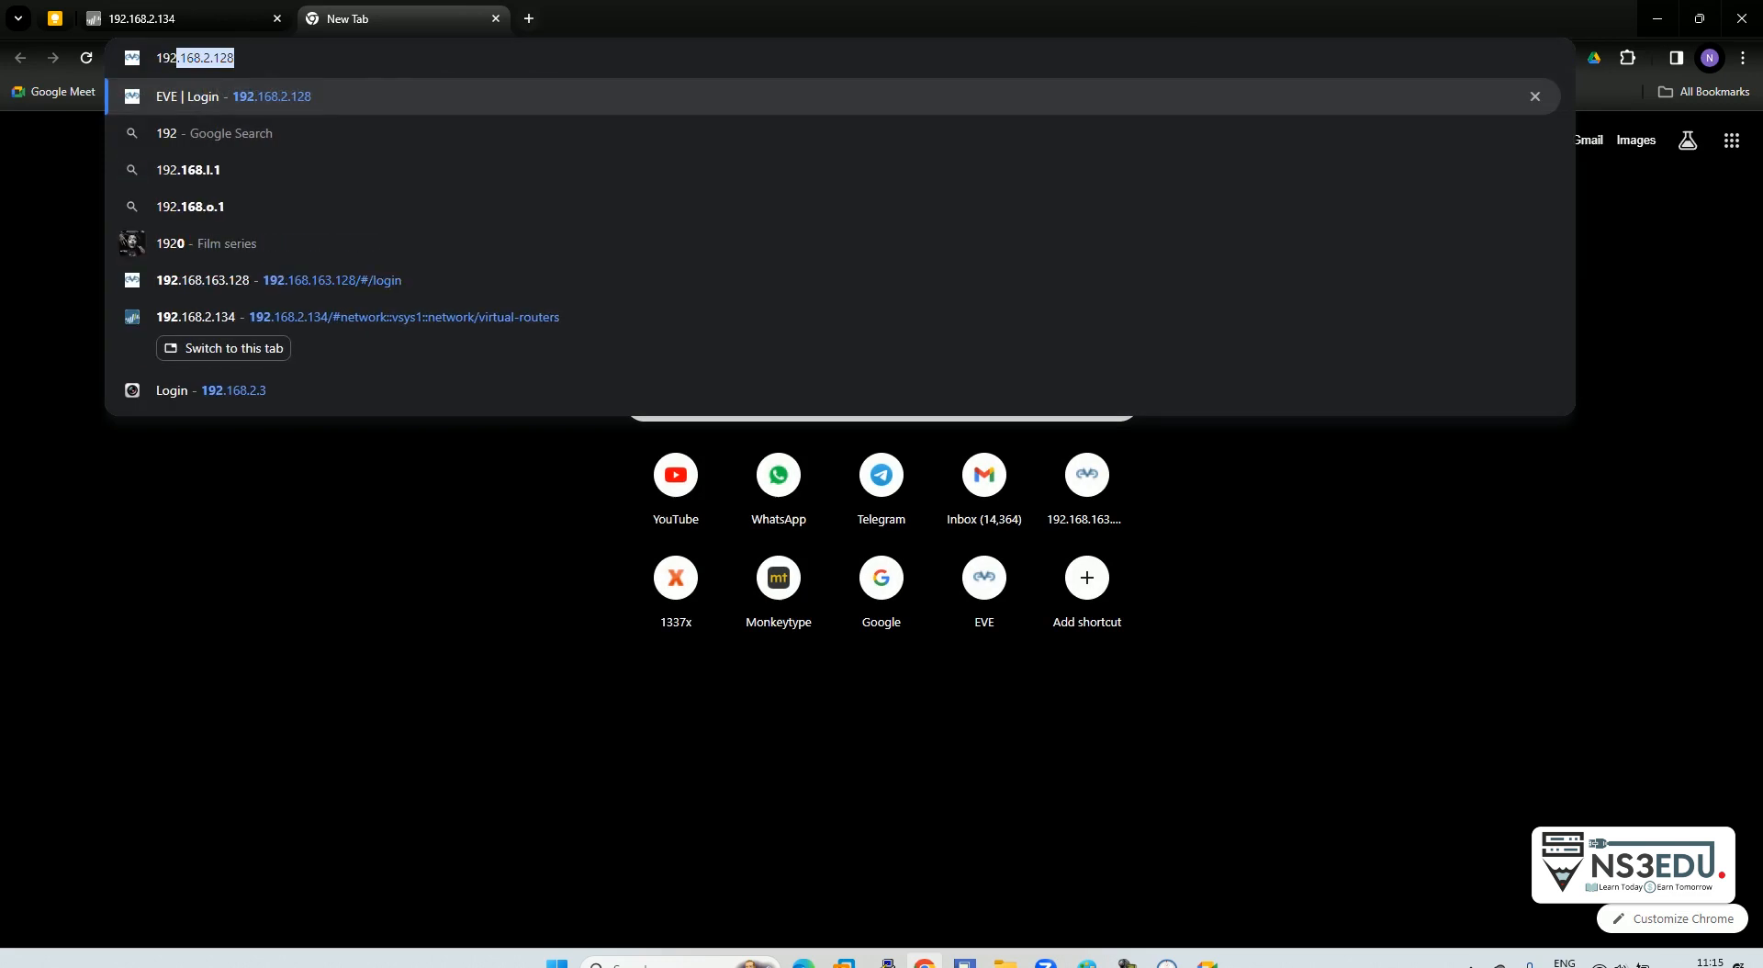
key("Return")
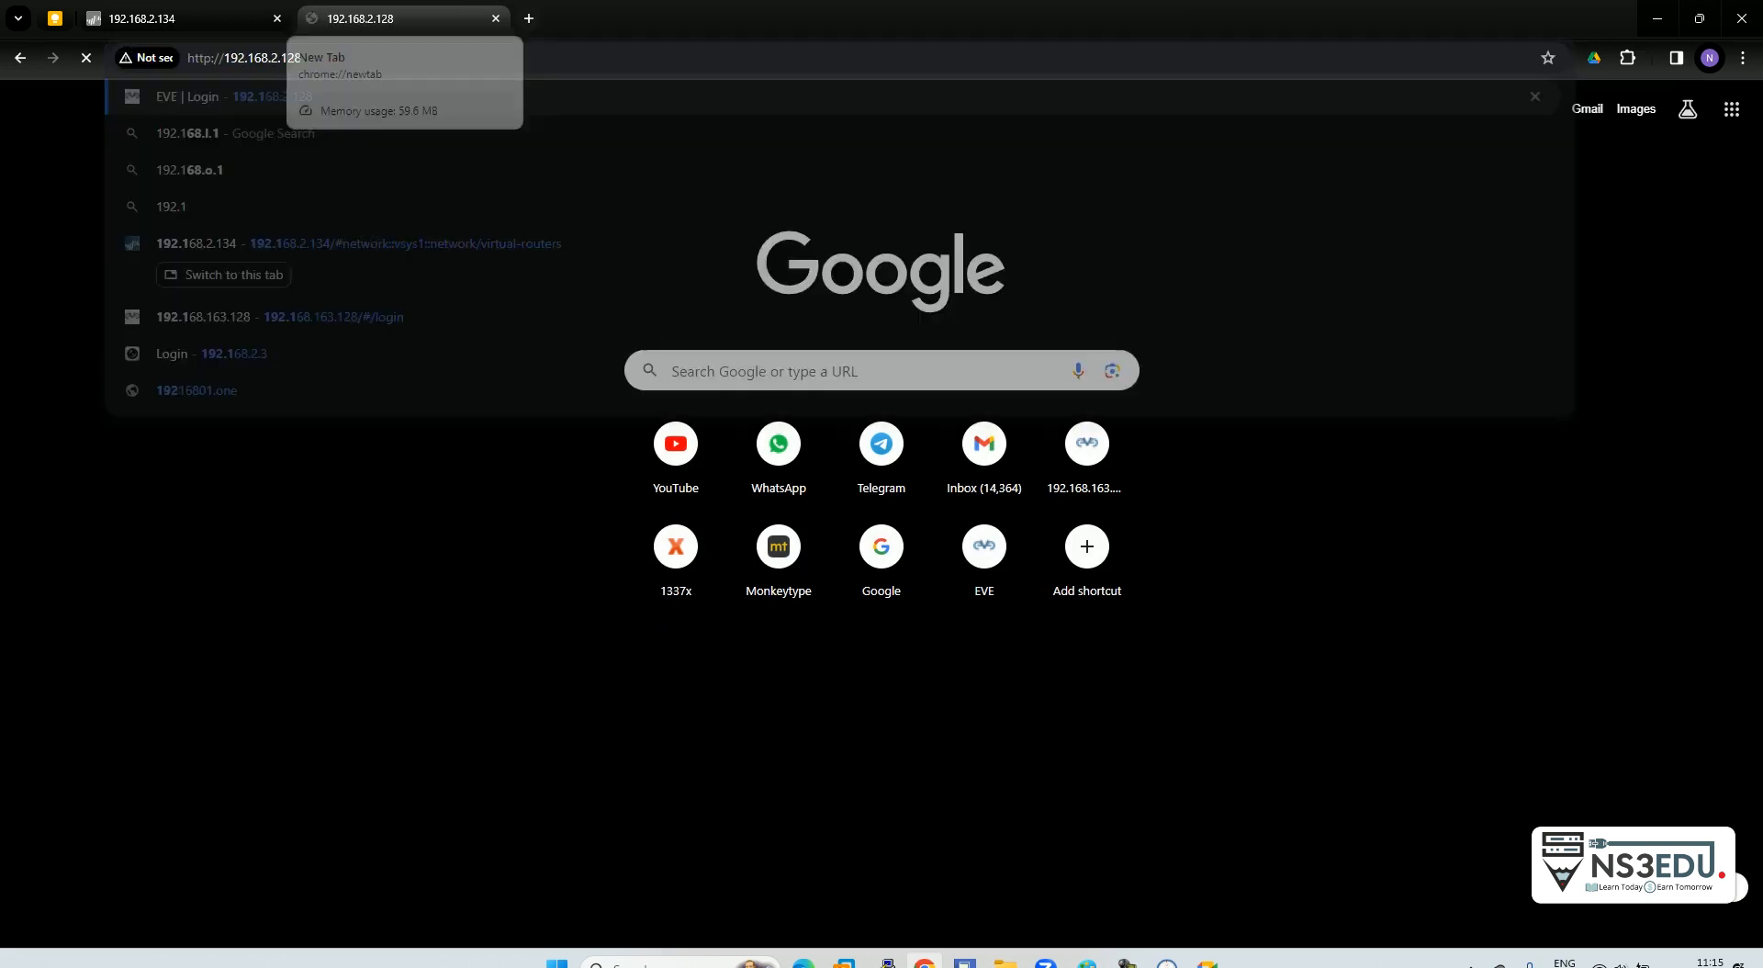
mouse_move(19, 281)
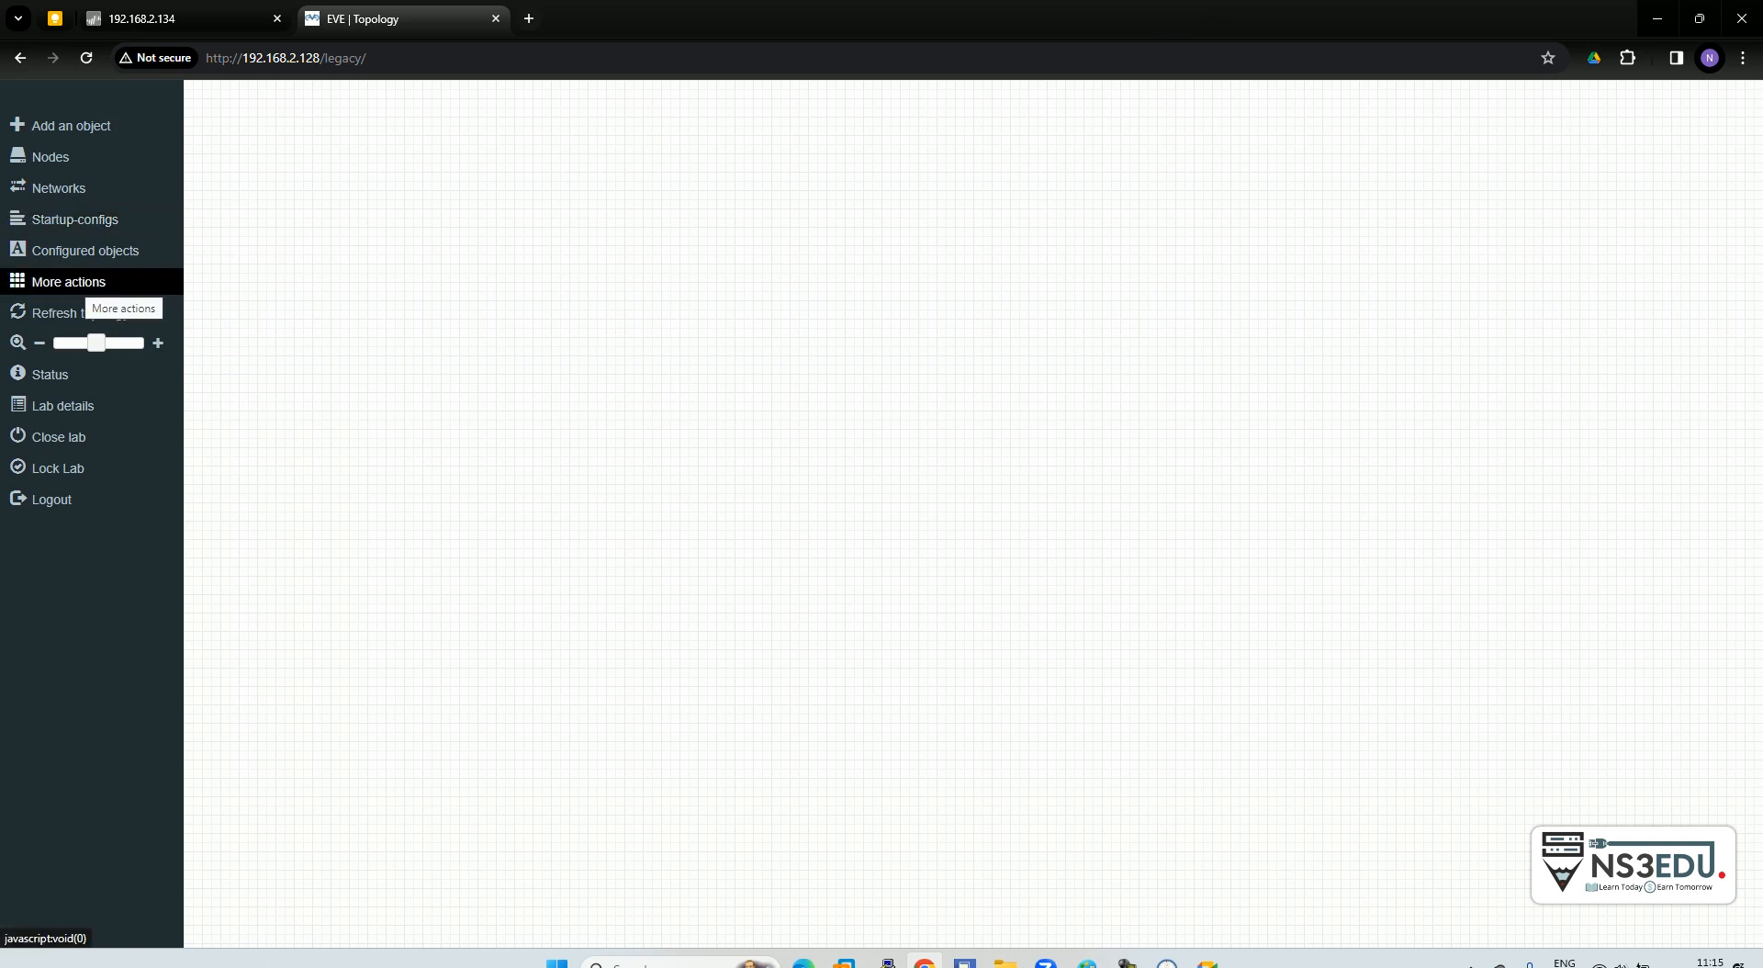
Step: Start adding a node on the EVE-NG canvas, then launch WinSCP from Windows search
right_click(358, 252)
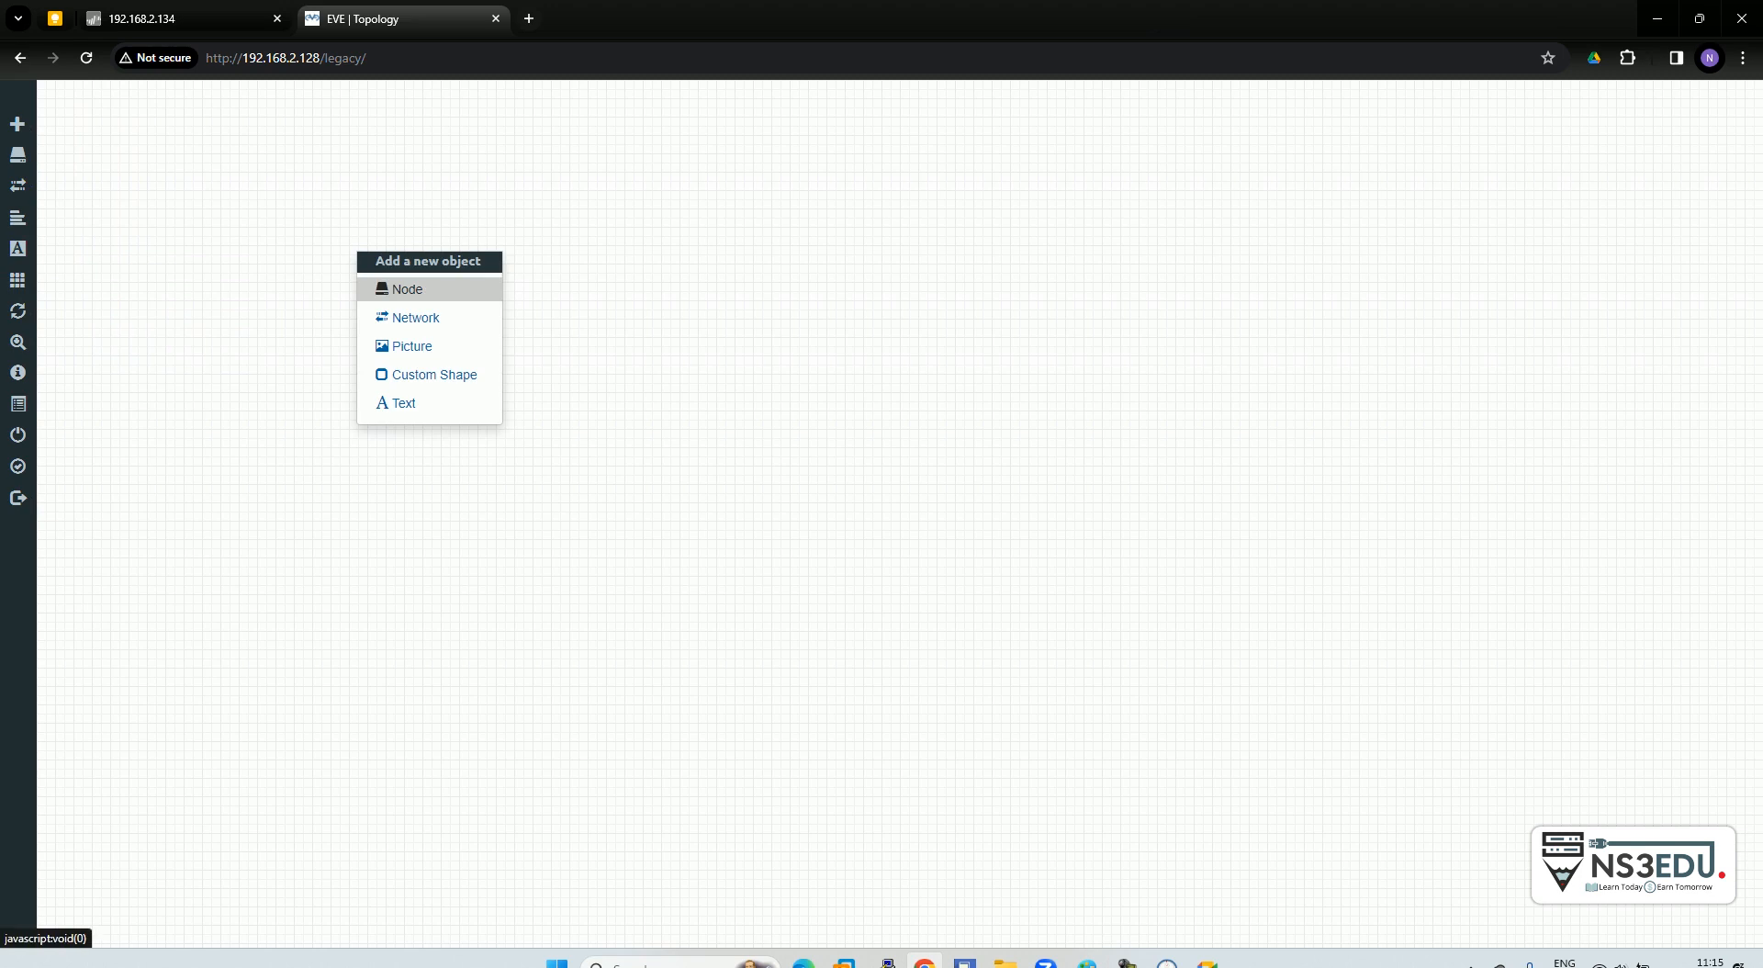
left_click(407, 290)
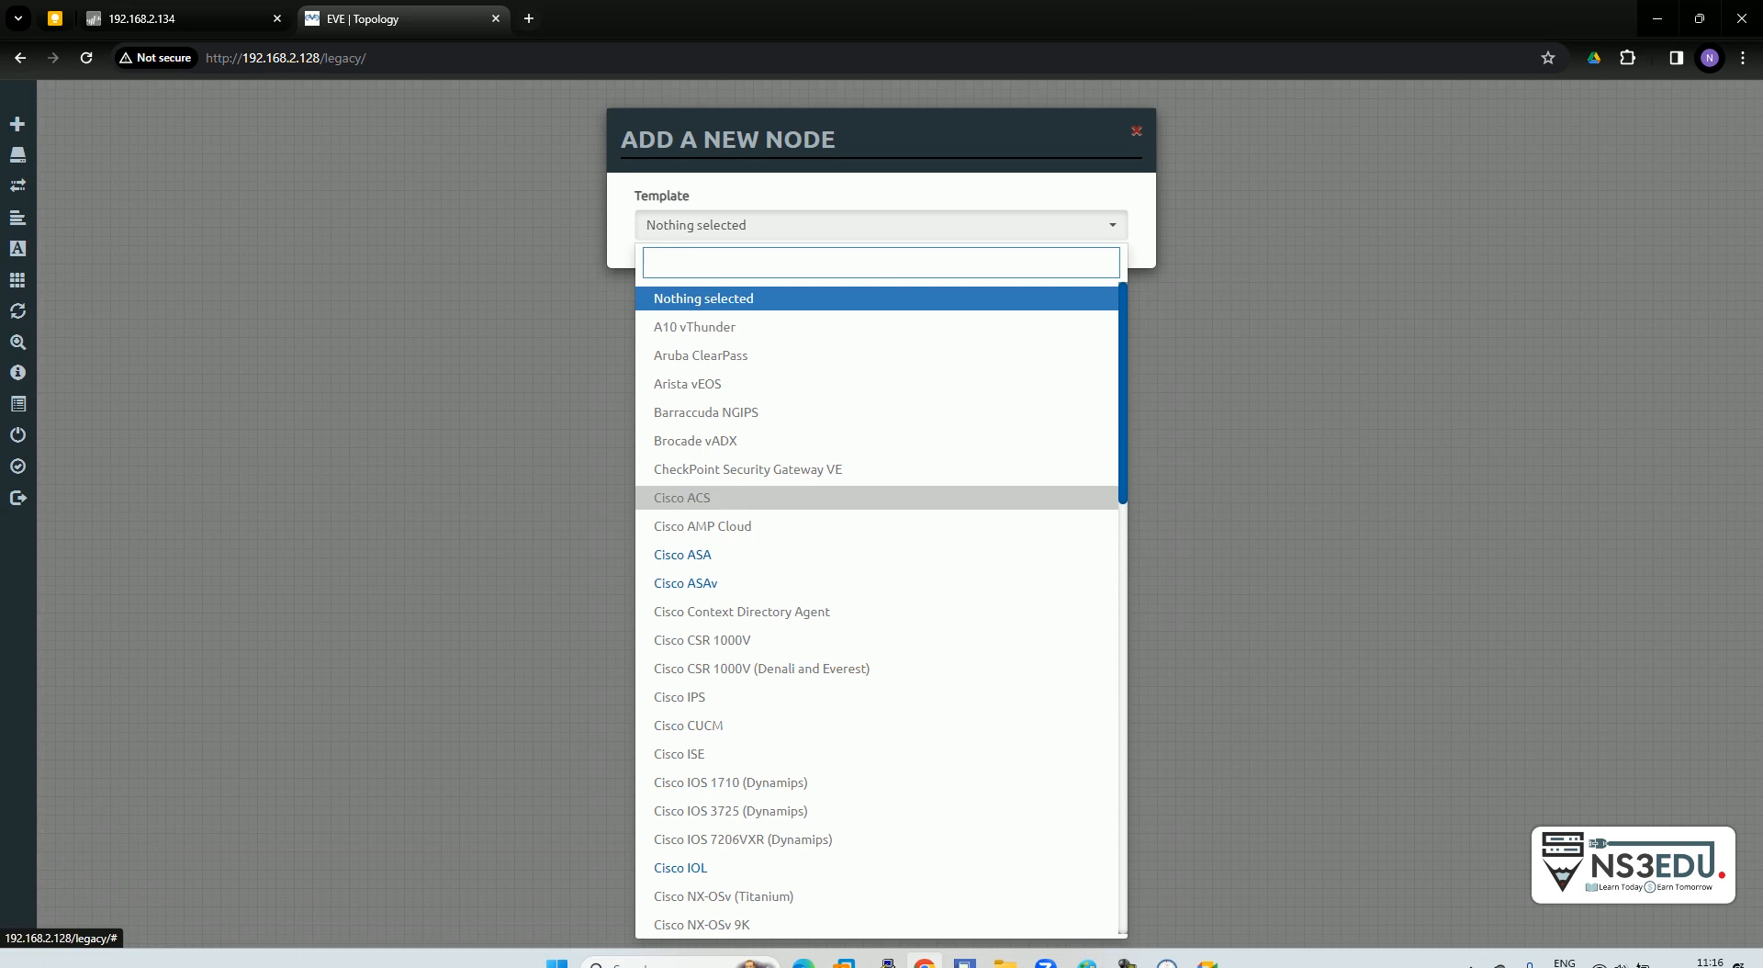
key("super")
type("e")
key("BackSpace")
type("wins")
key("Return")
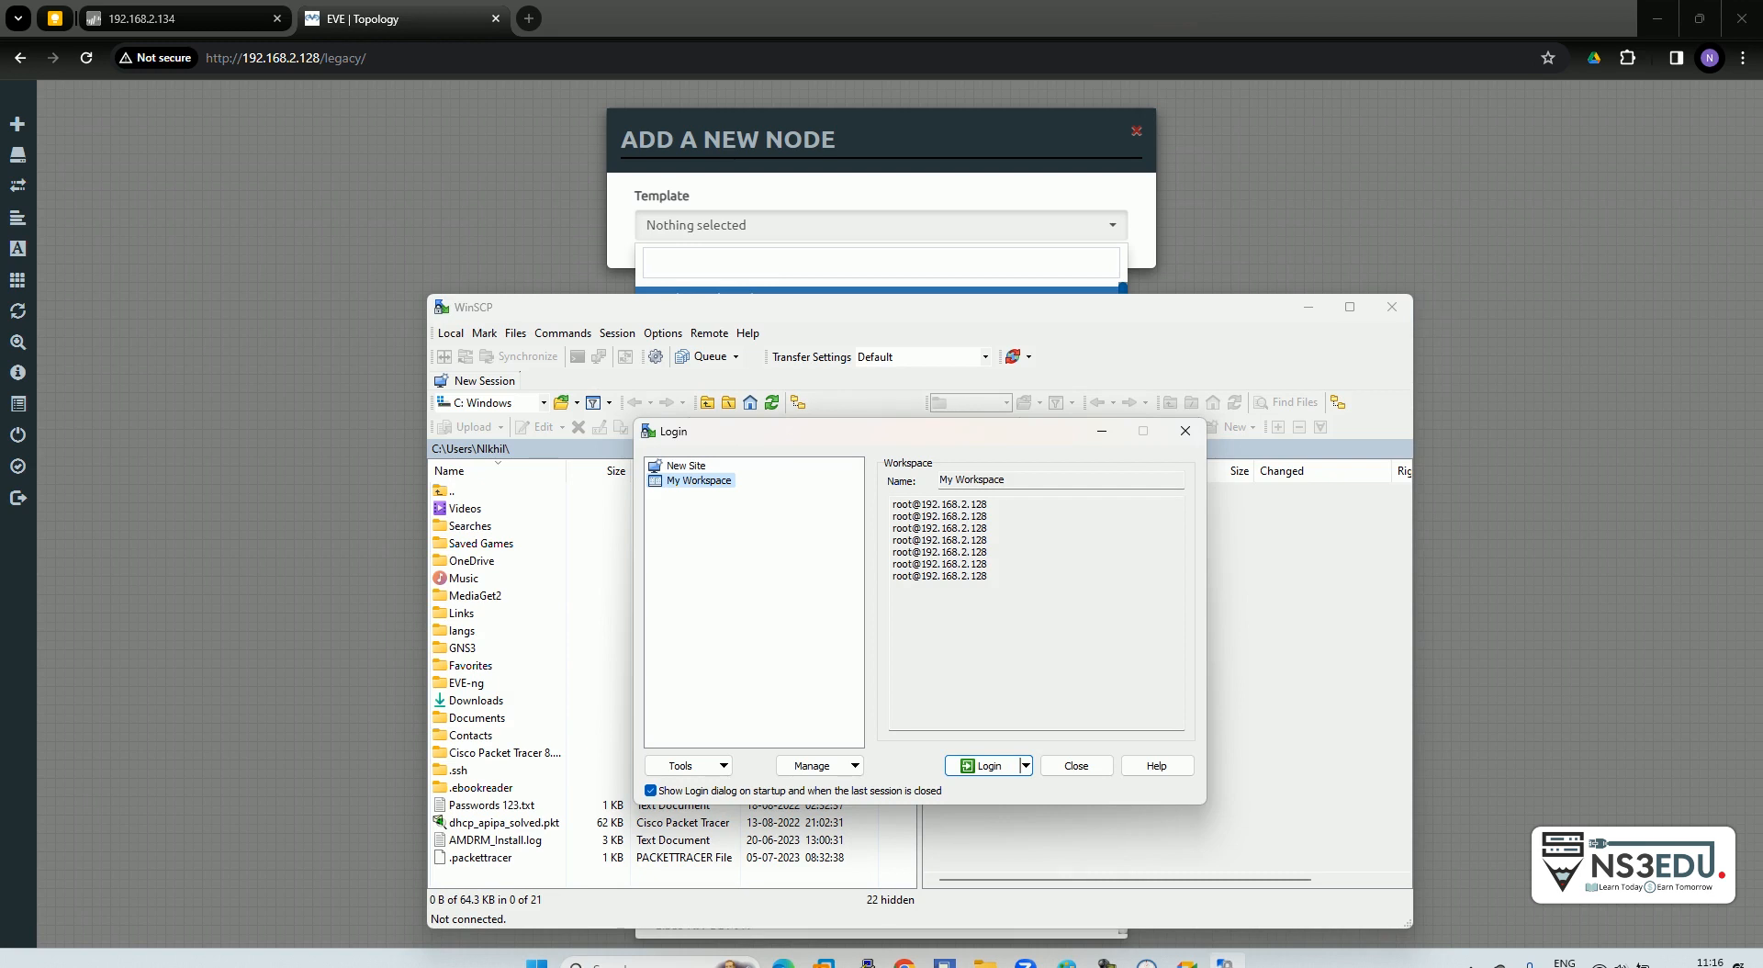
Step: Log in to the saved EVE session in WinSCP with the root password
left_click(984, 765)
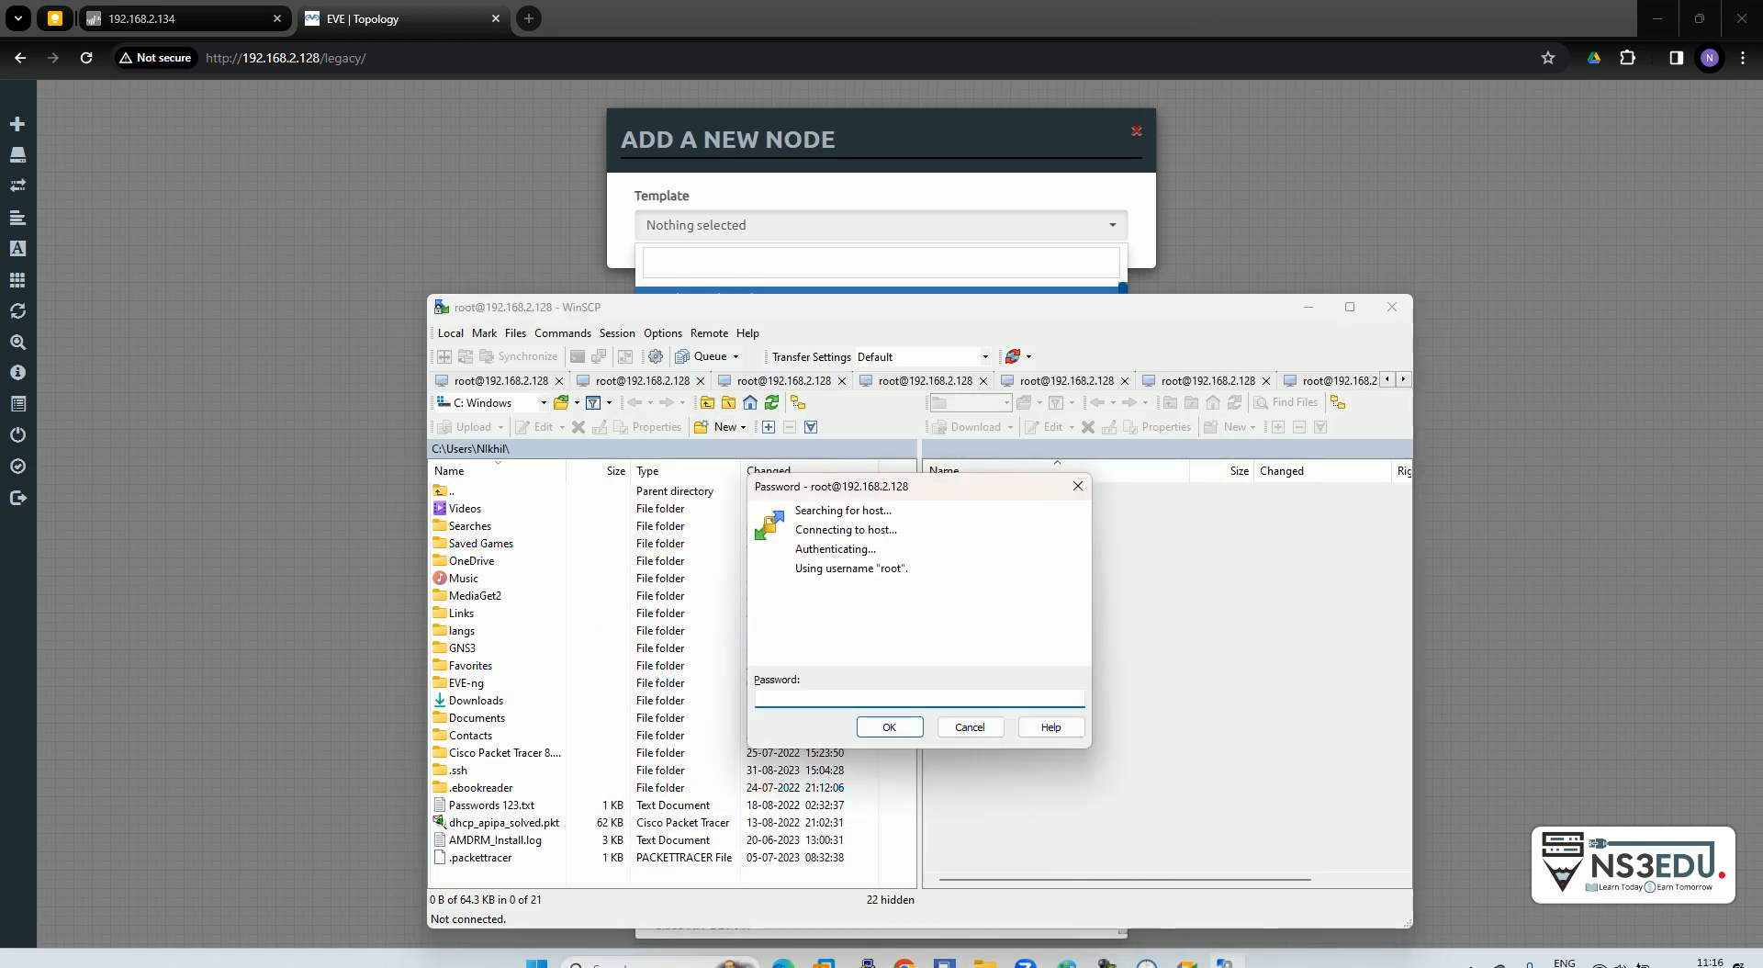
type("eve")
key("Return")
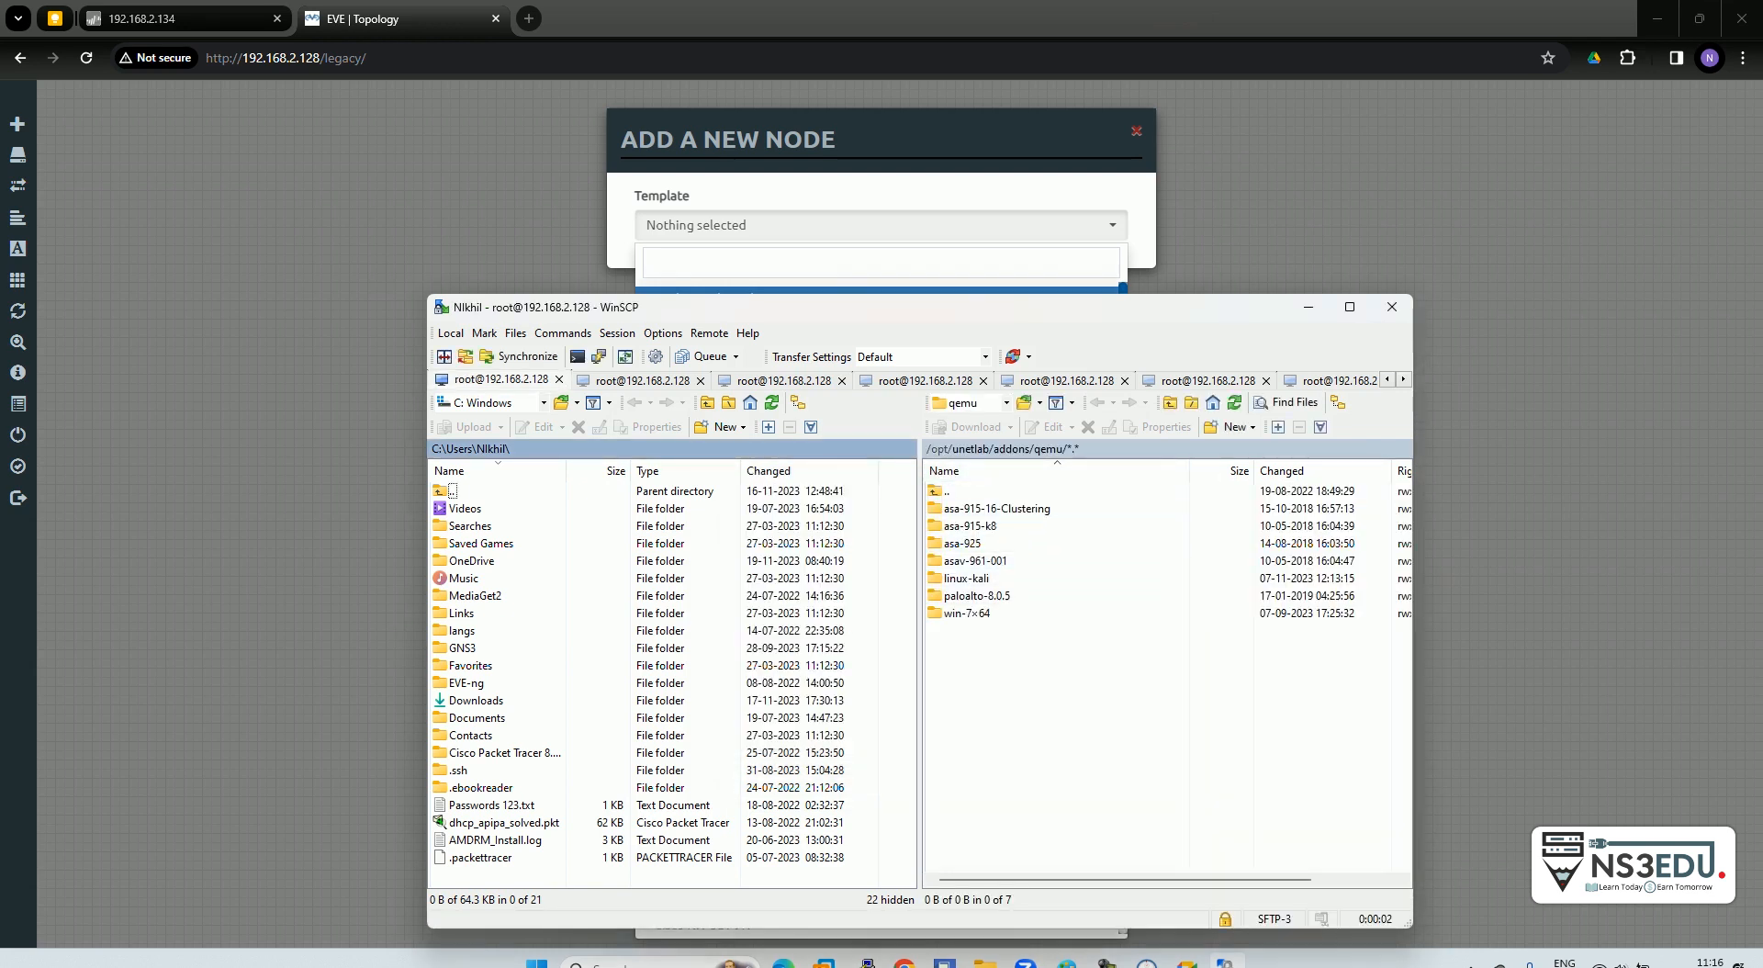
Step: Browse the remote pane to /opt/unetlab/addons/qemu and the local pane to the EVE-ng folder
left_click(939, 449)
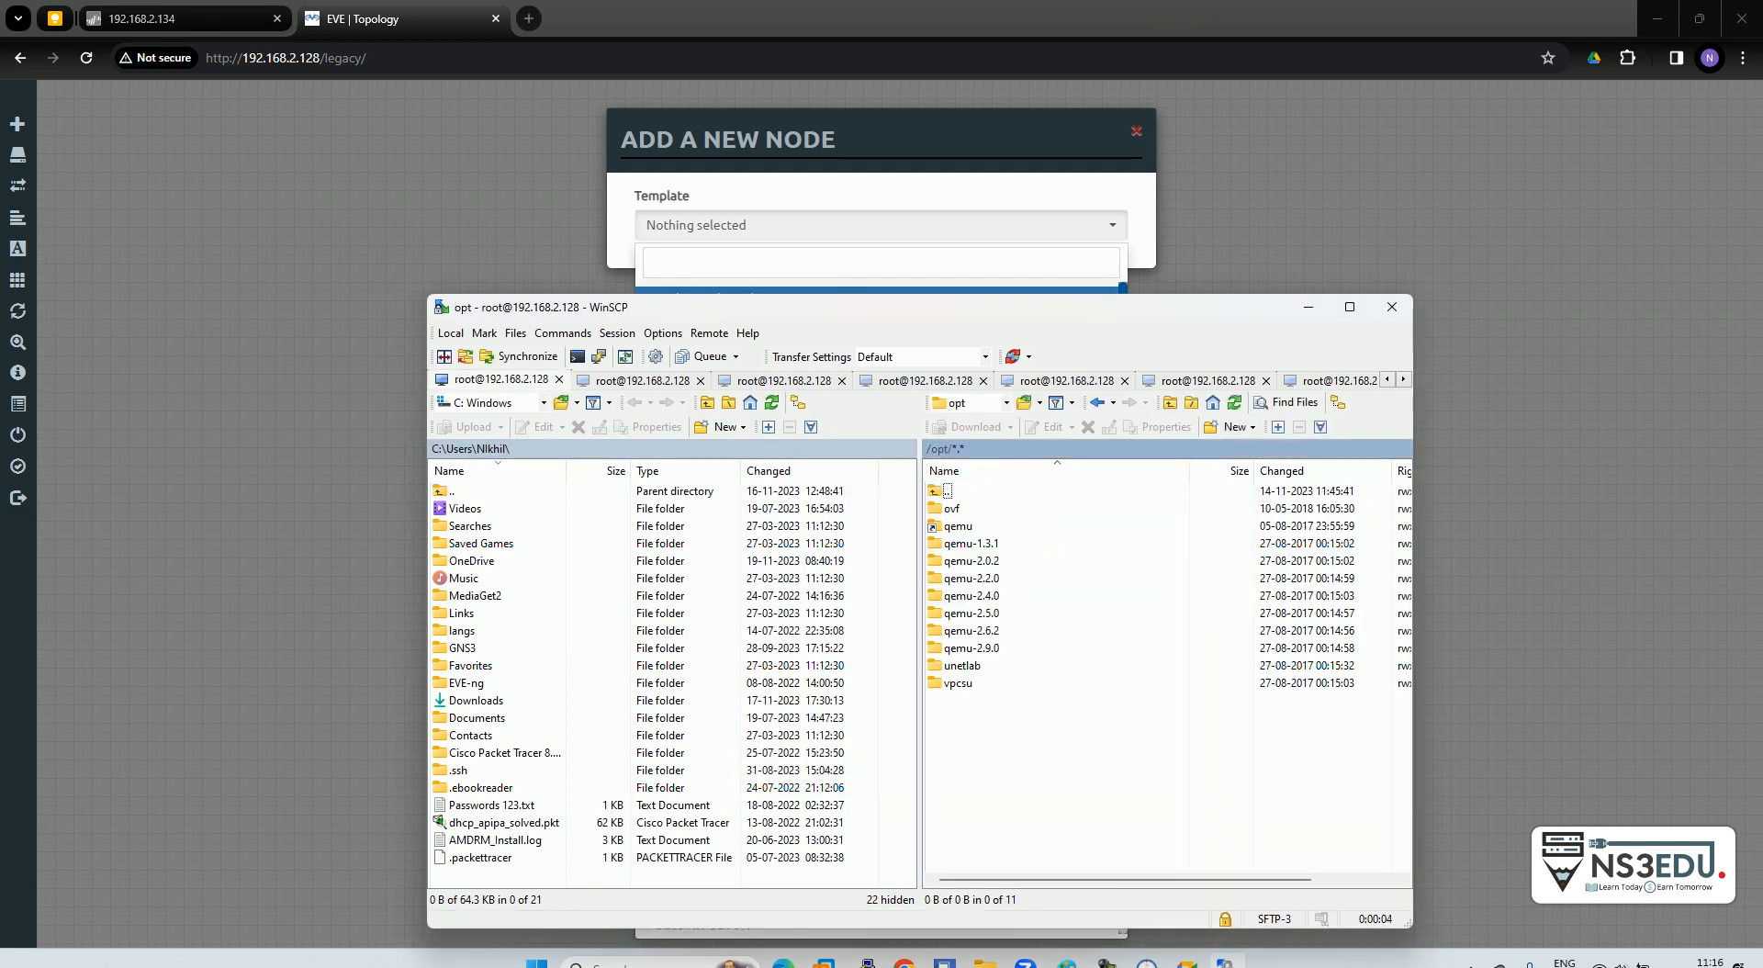
left_click(929, 449)
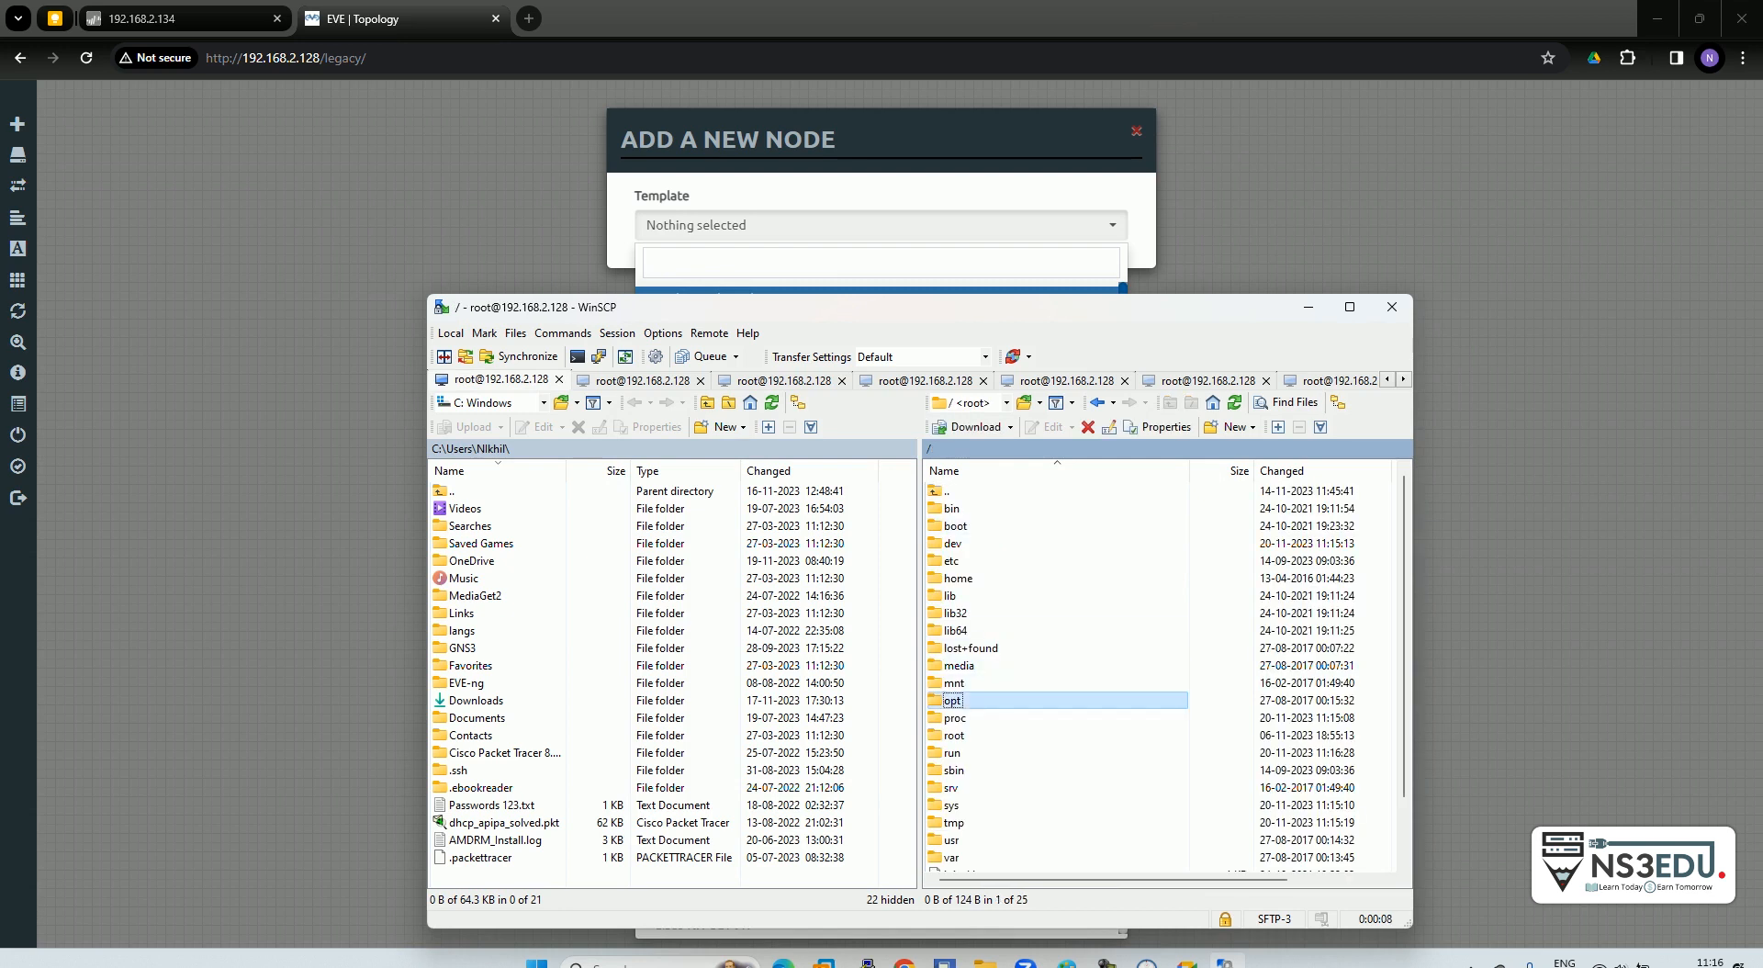
double_click(953, 700)
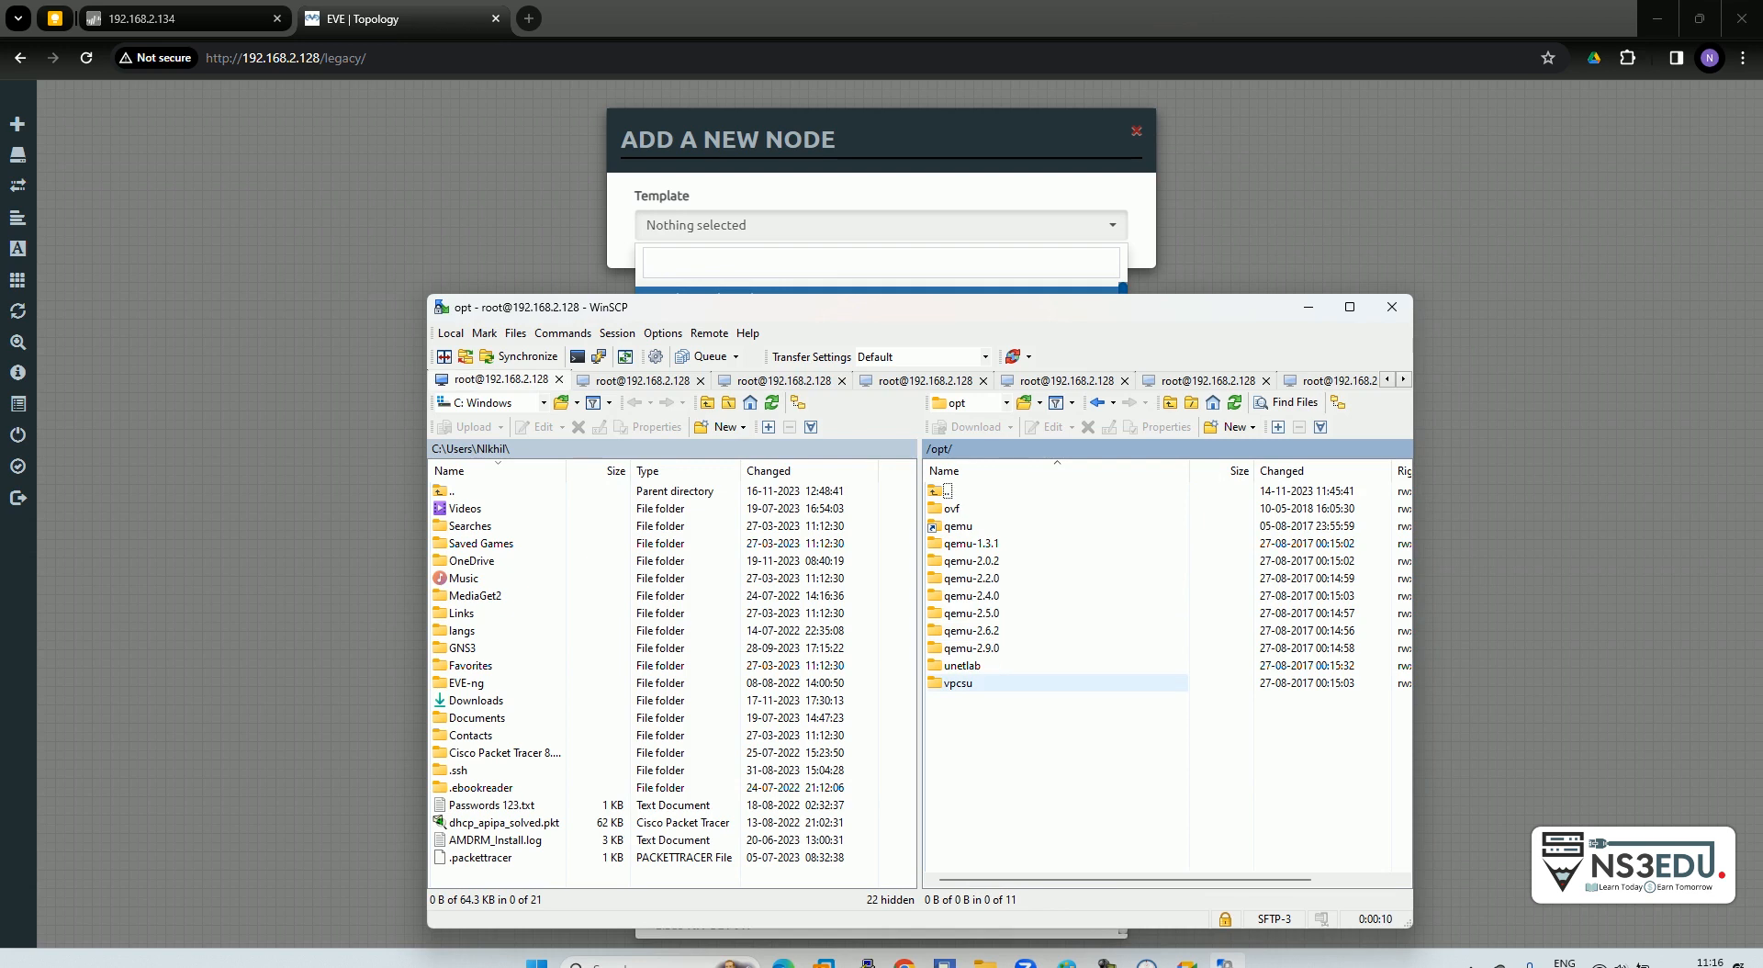
double_click(963, 665)
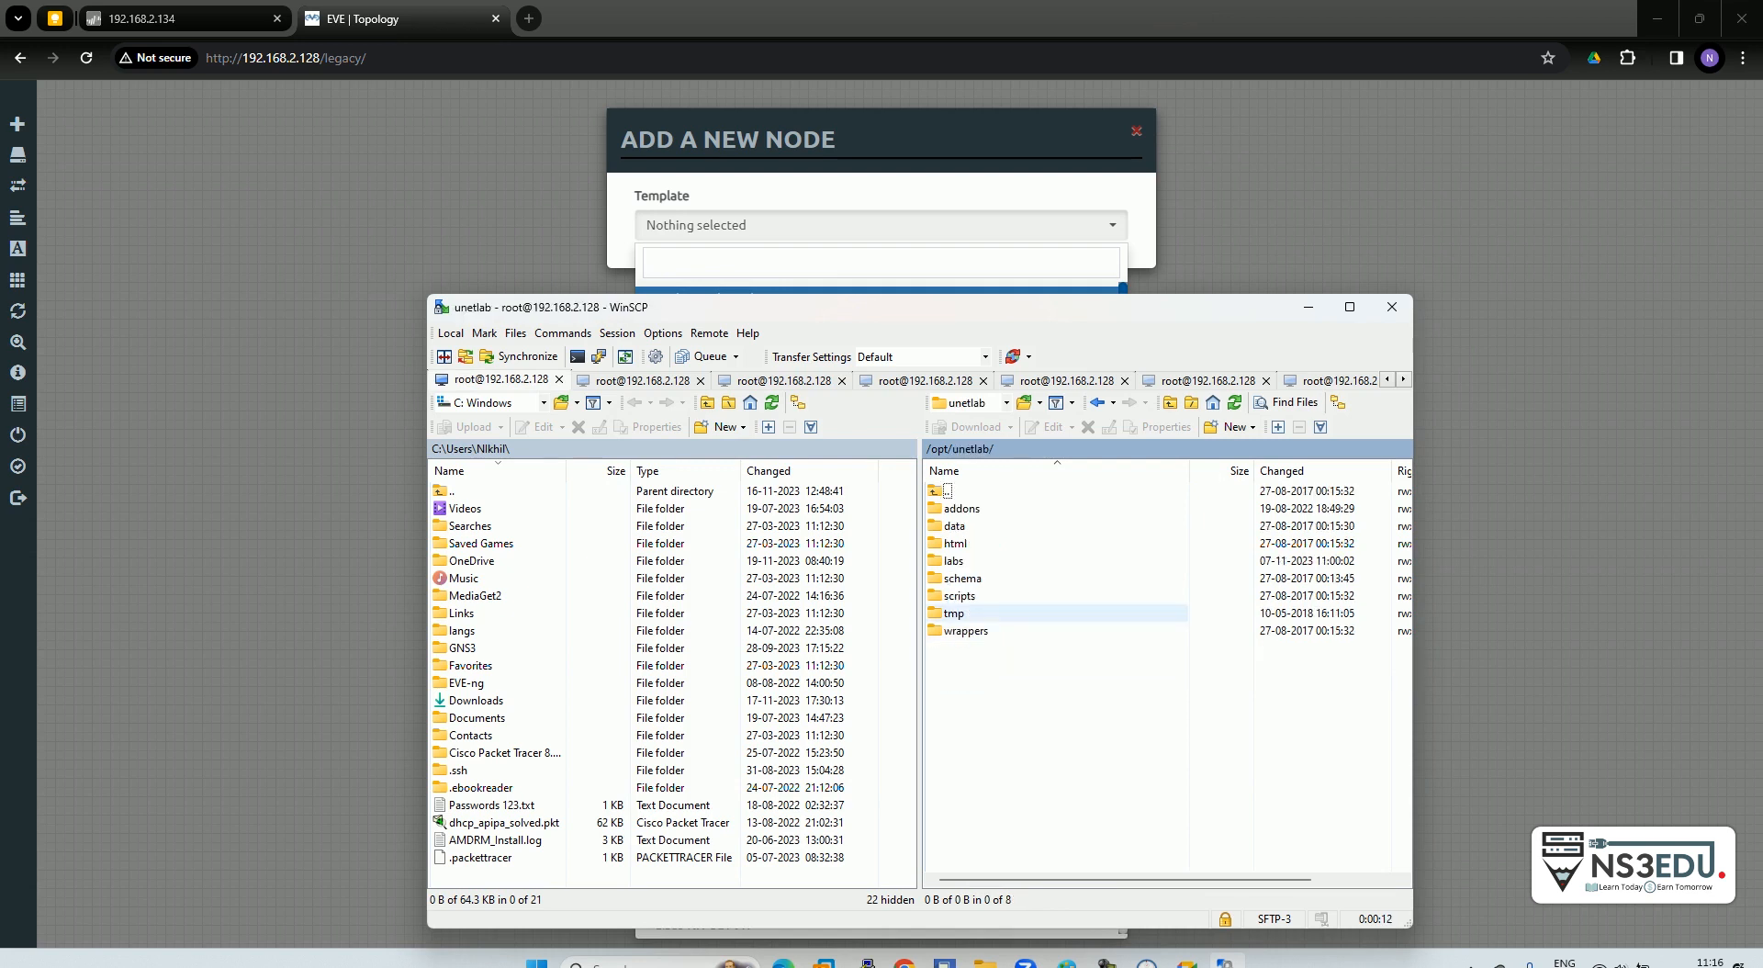
double_click(962, 507)
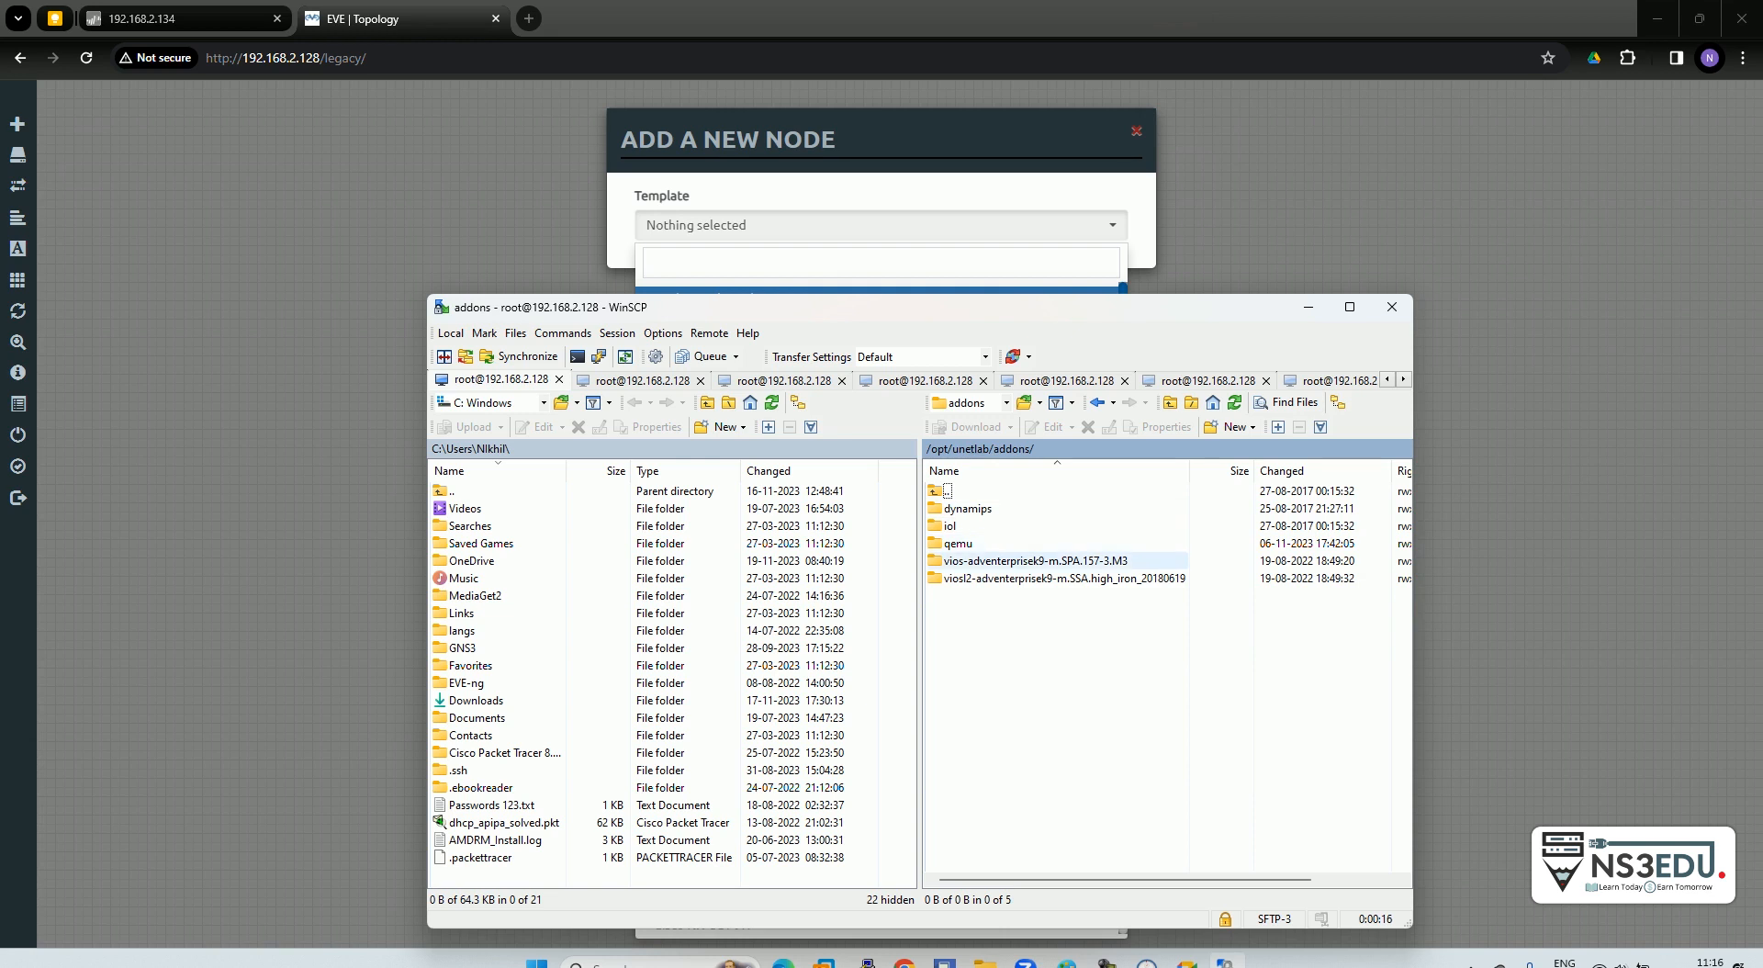
double_click(958, 543)
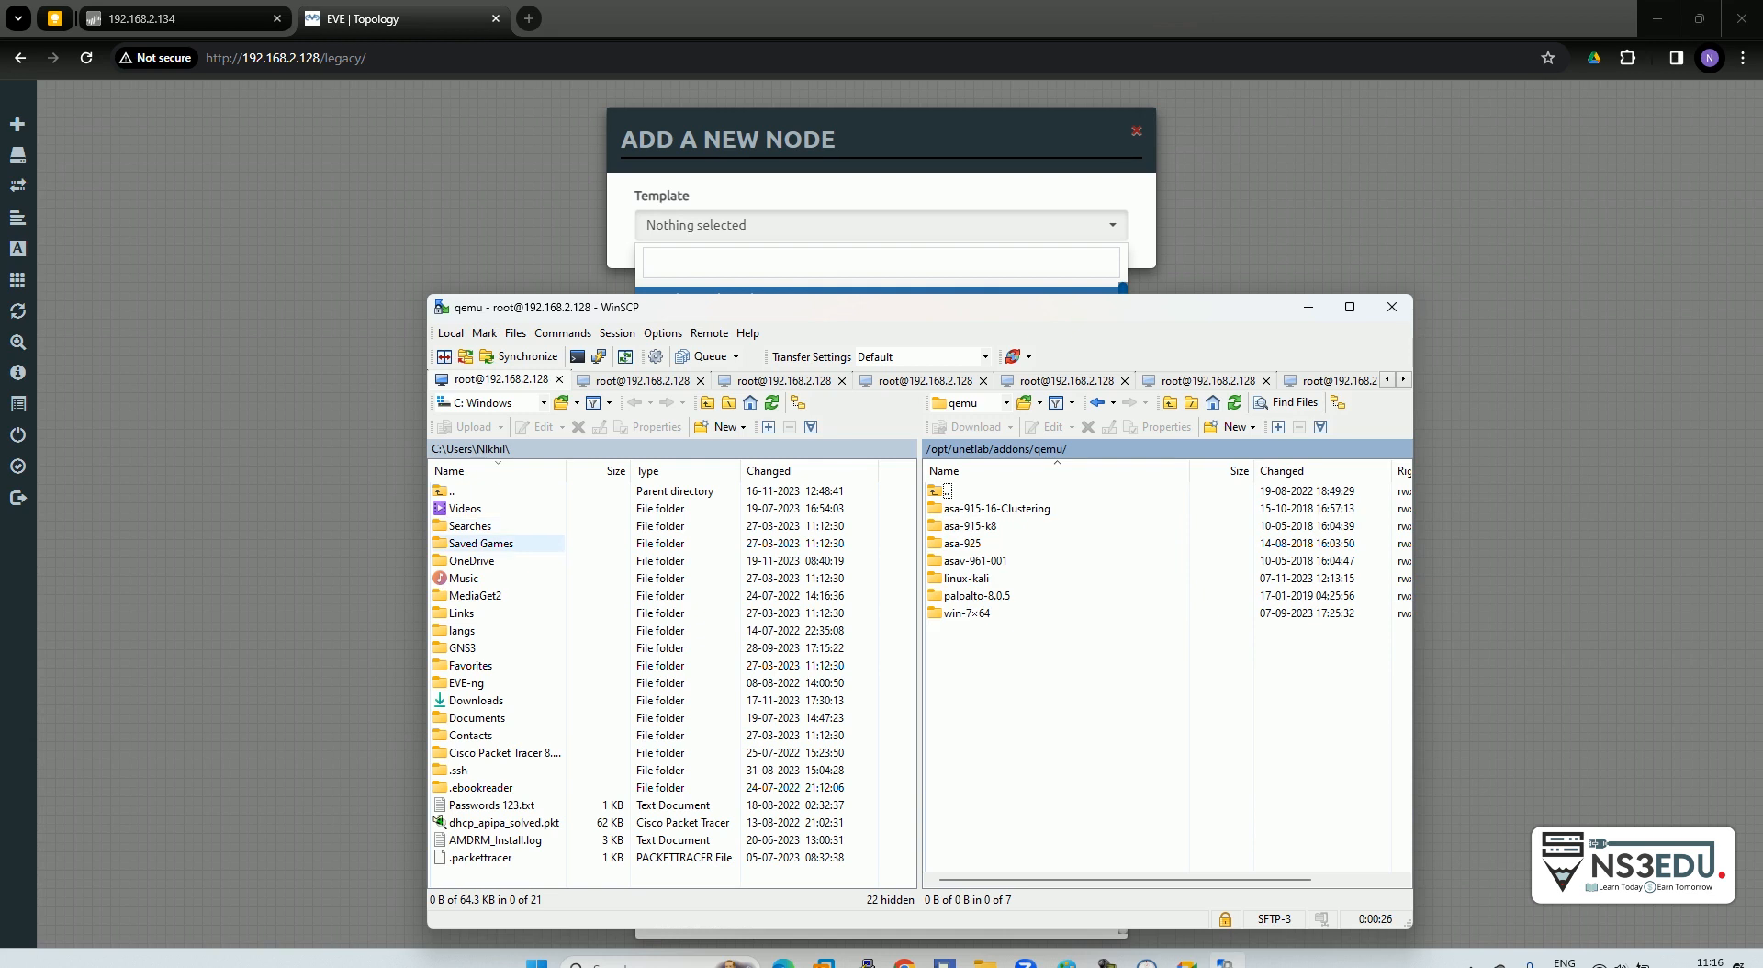
double_click(466, 682)
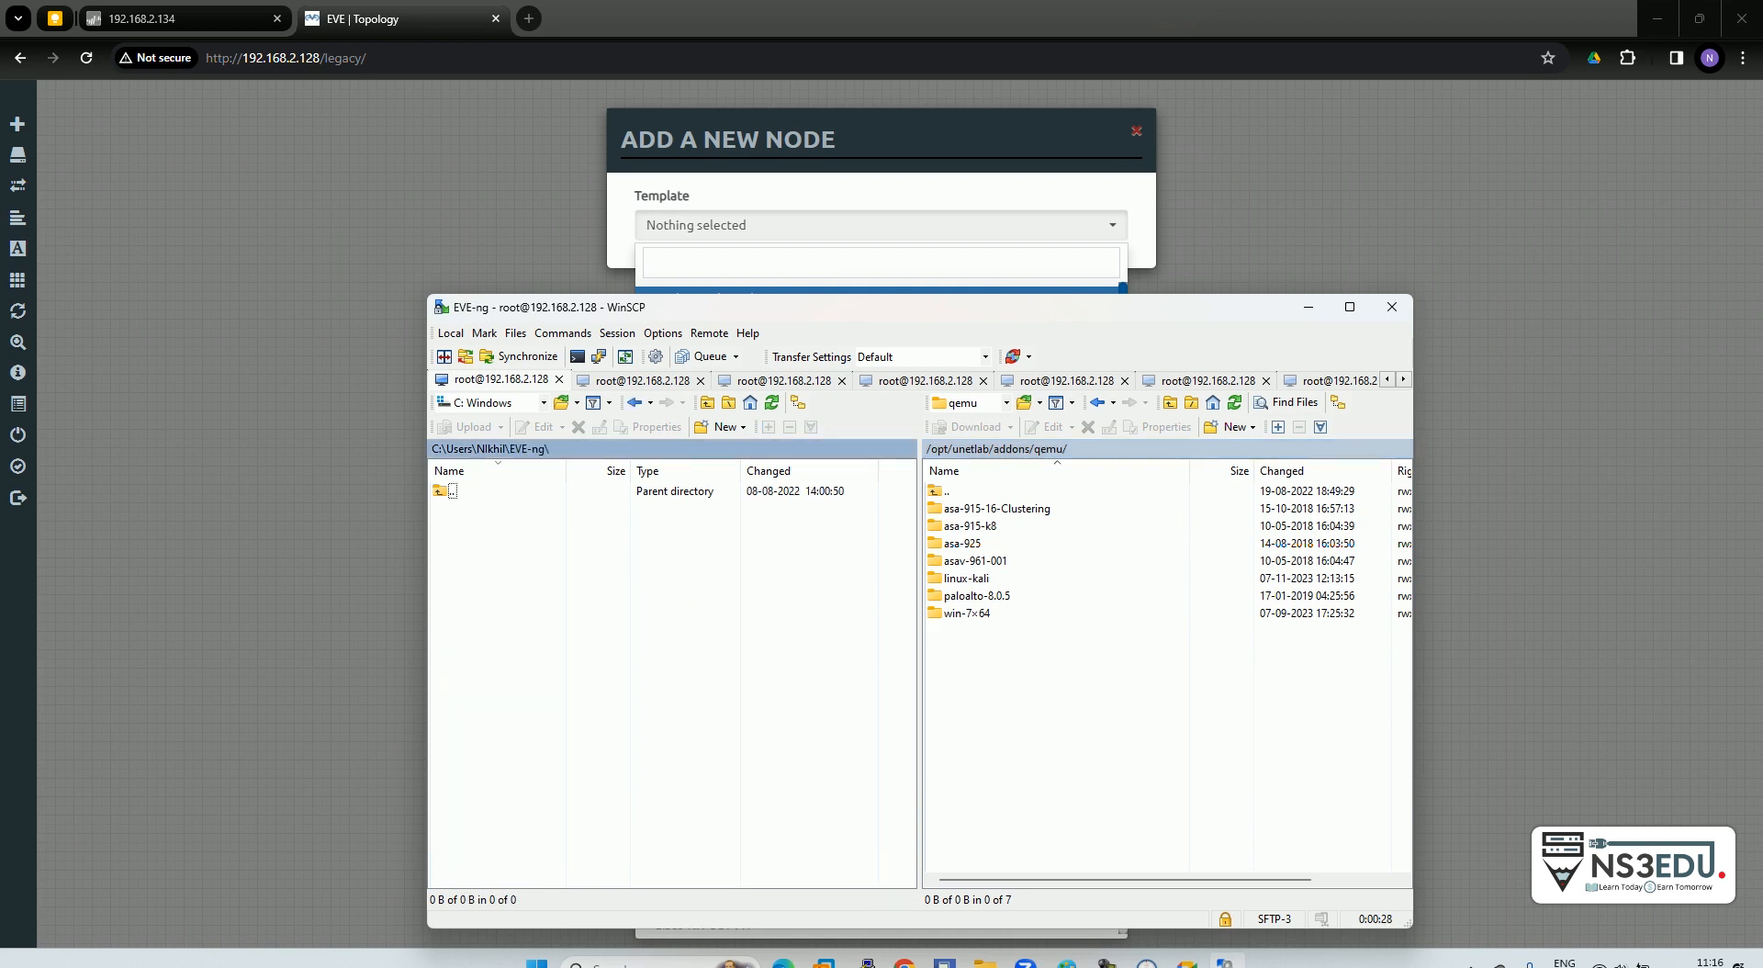
left_click_drag(515, 518, 917, 625)
left_click(1309, 307)
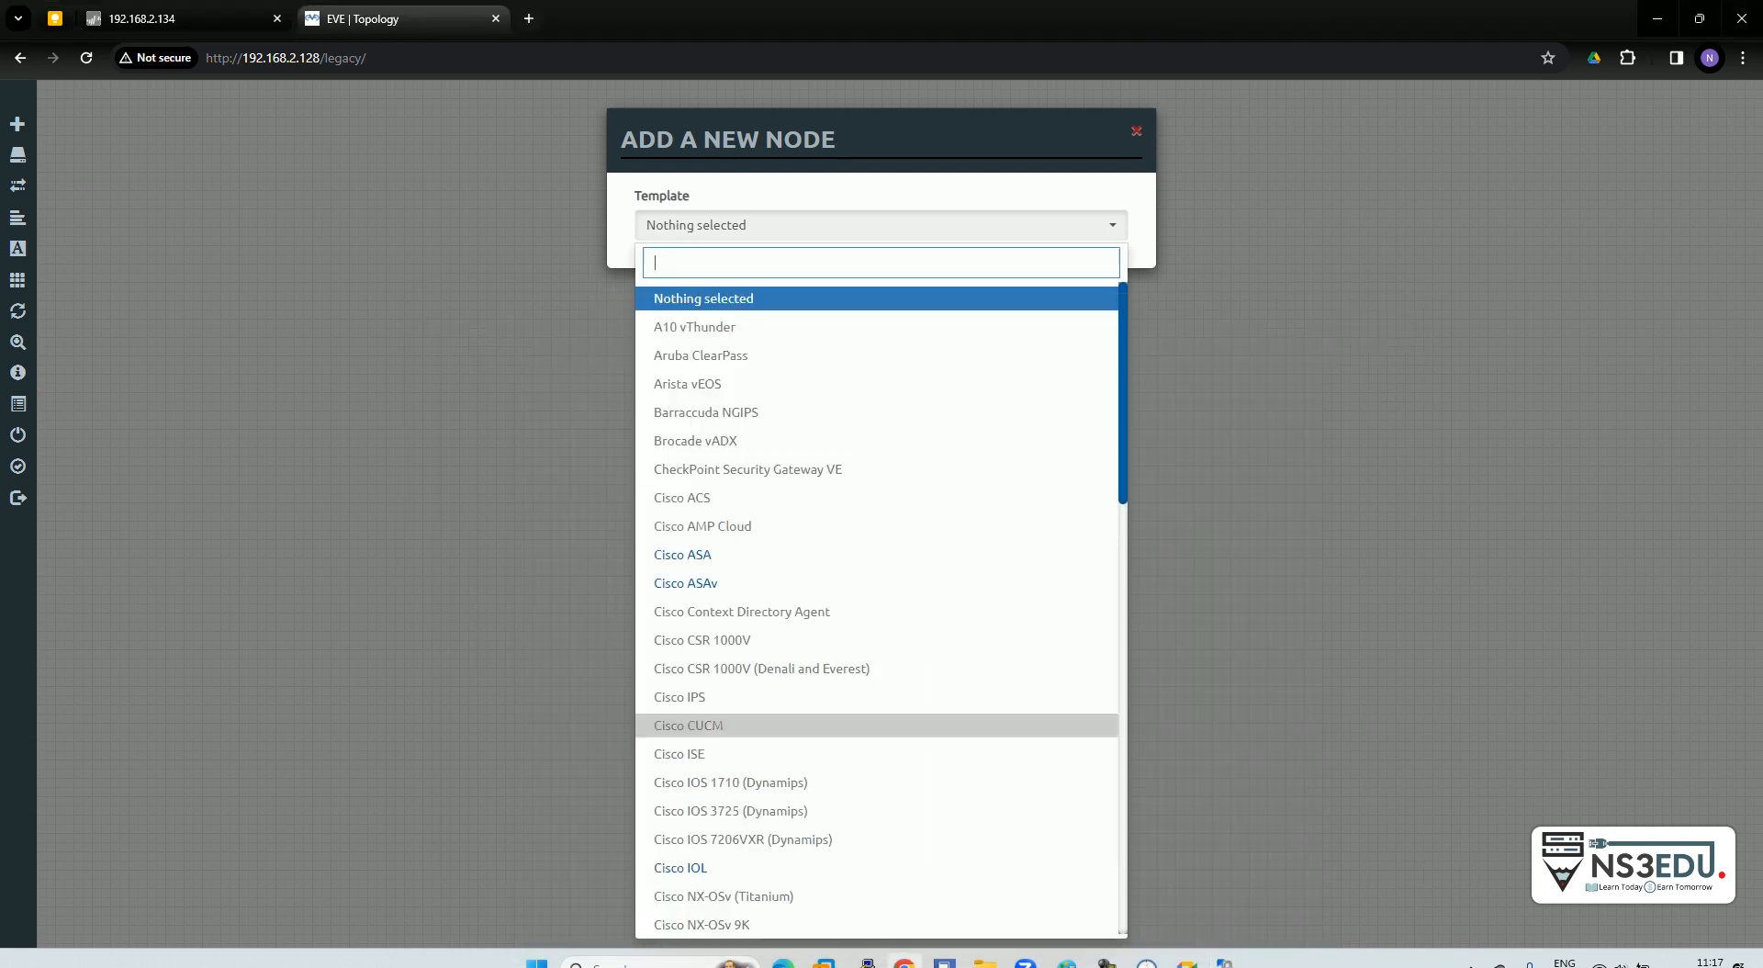
Step: Log in to the EVE VM console as root with the account password
mouse_move(825, 960)
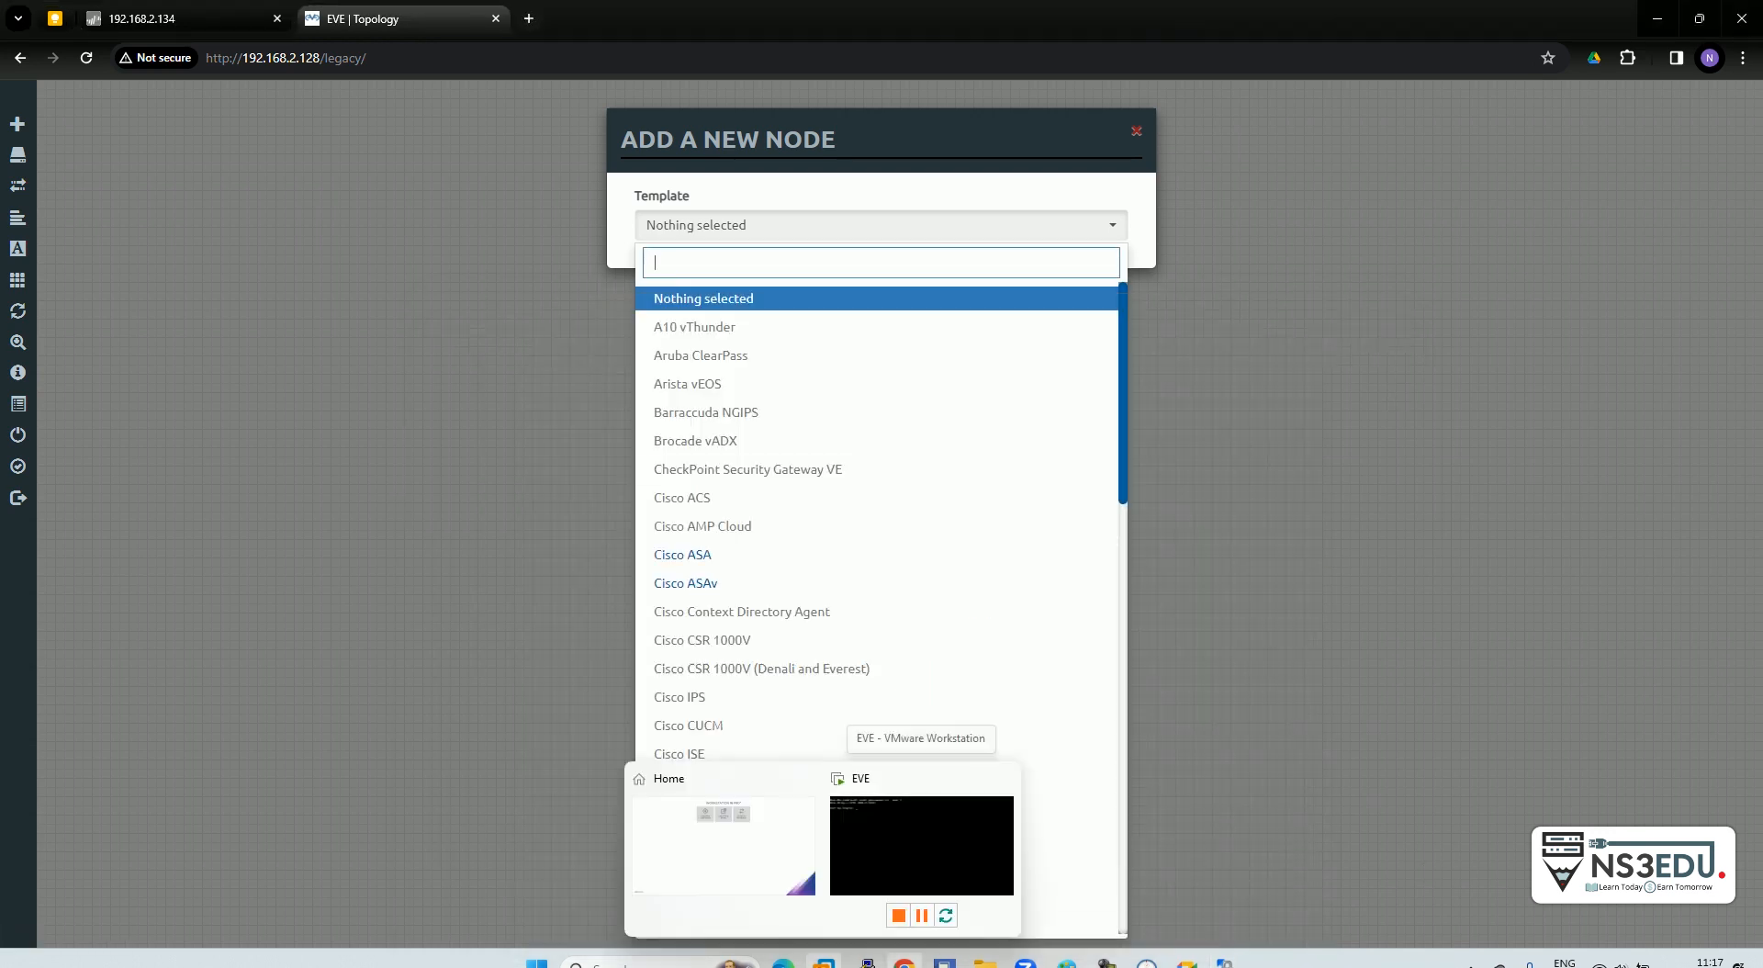
left_click(921, 845)
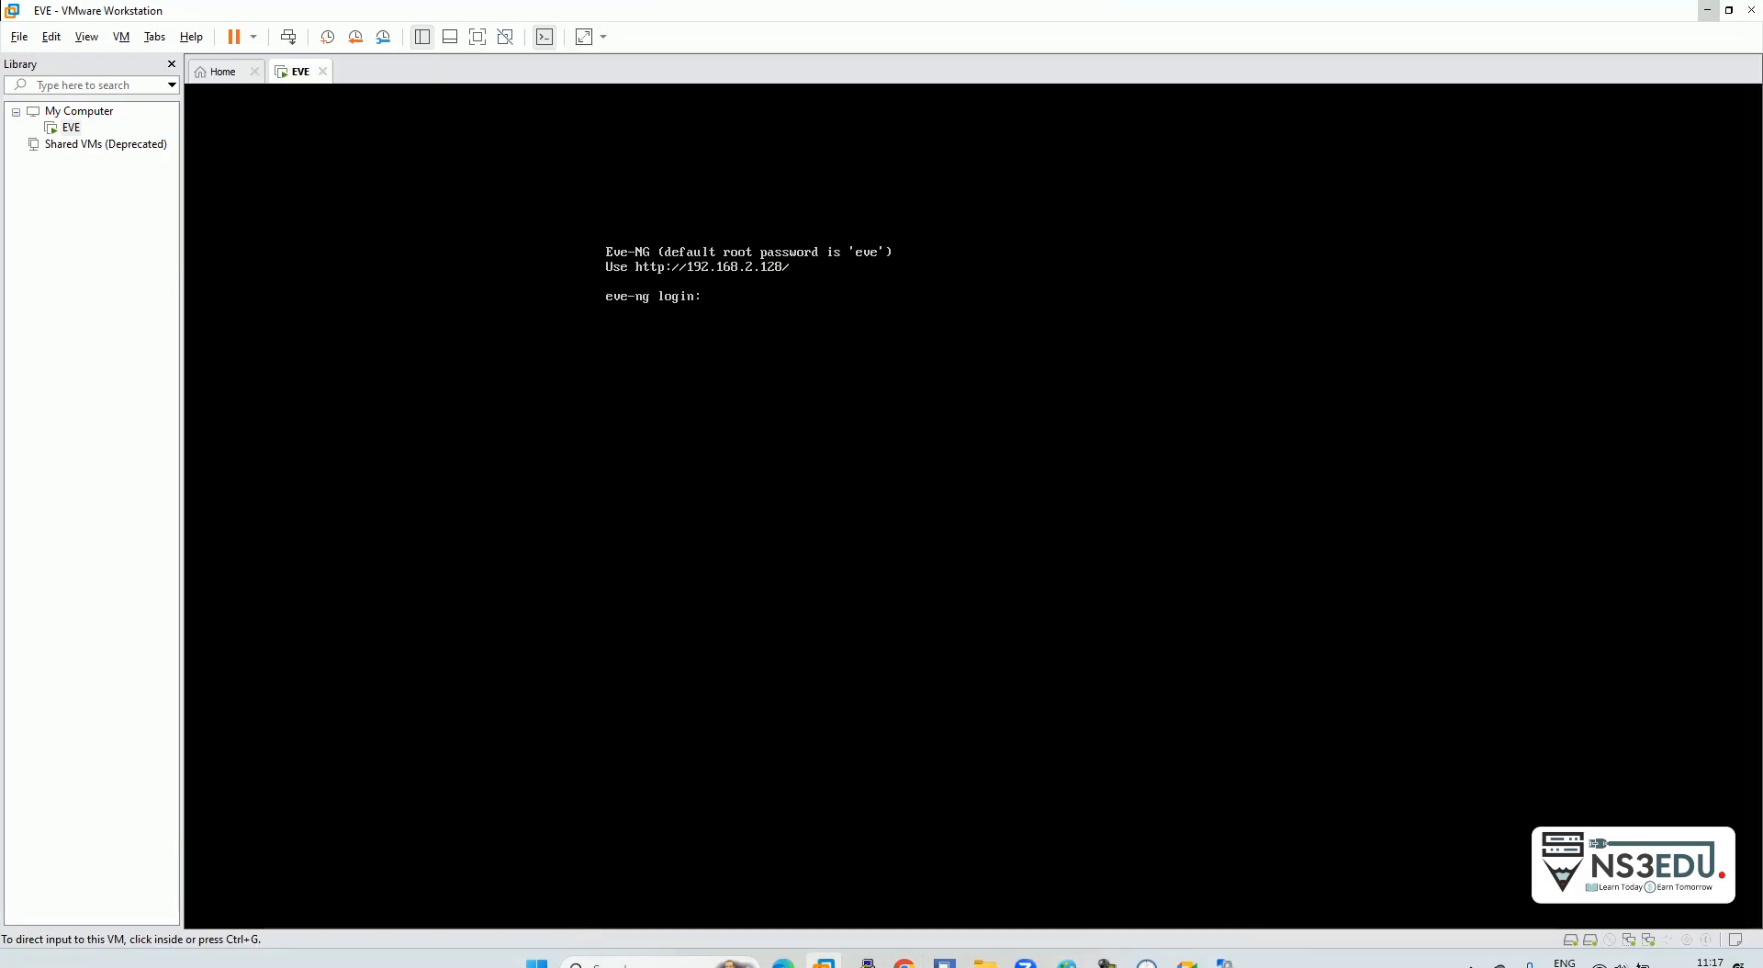
left_click(918, 569)
type("root")
key("Return")
type("eve")
key("Return")
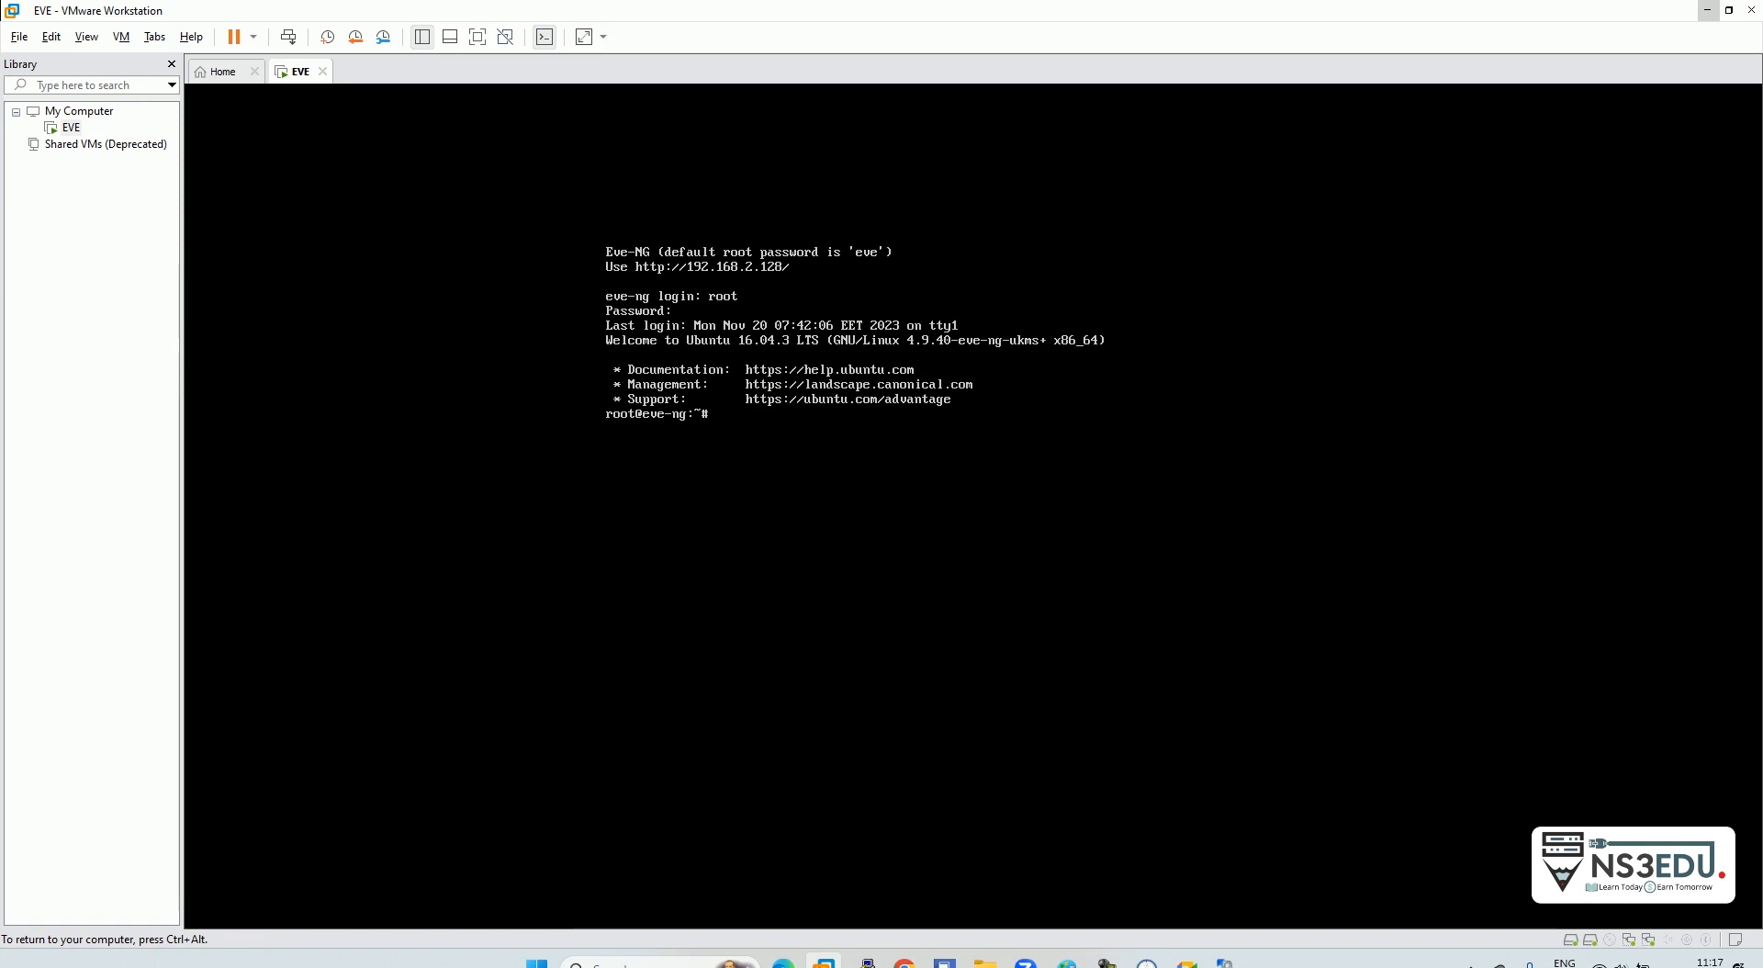
Step: Release the VM's keyboard capture and open a fresh Chrome tab
key("ctrl+alt")
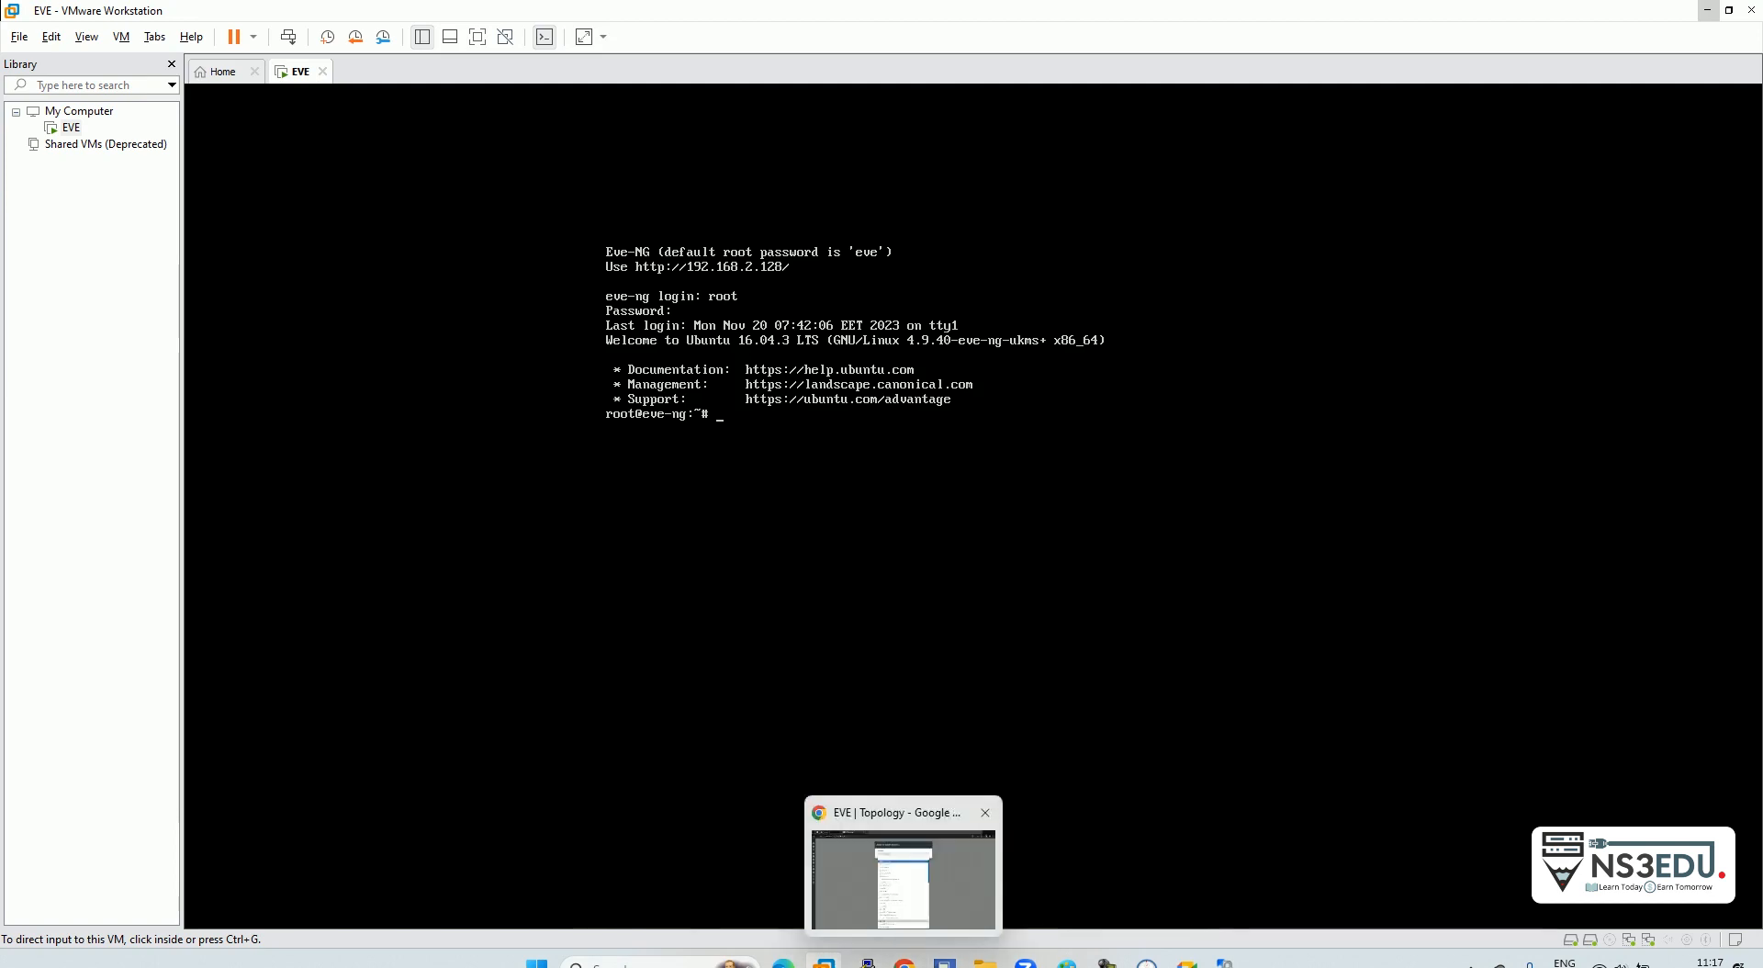
left_click(905, 962)
left_click(528, 18)
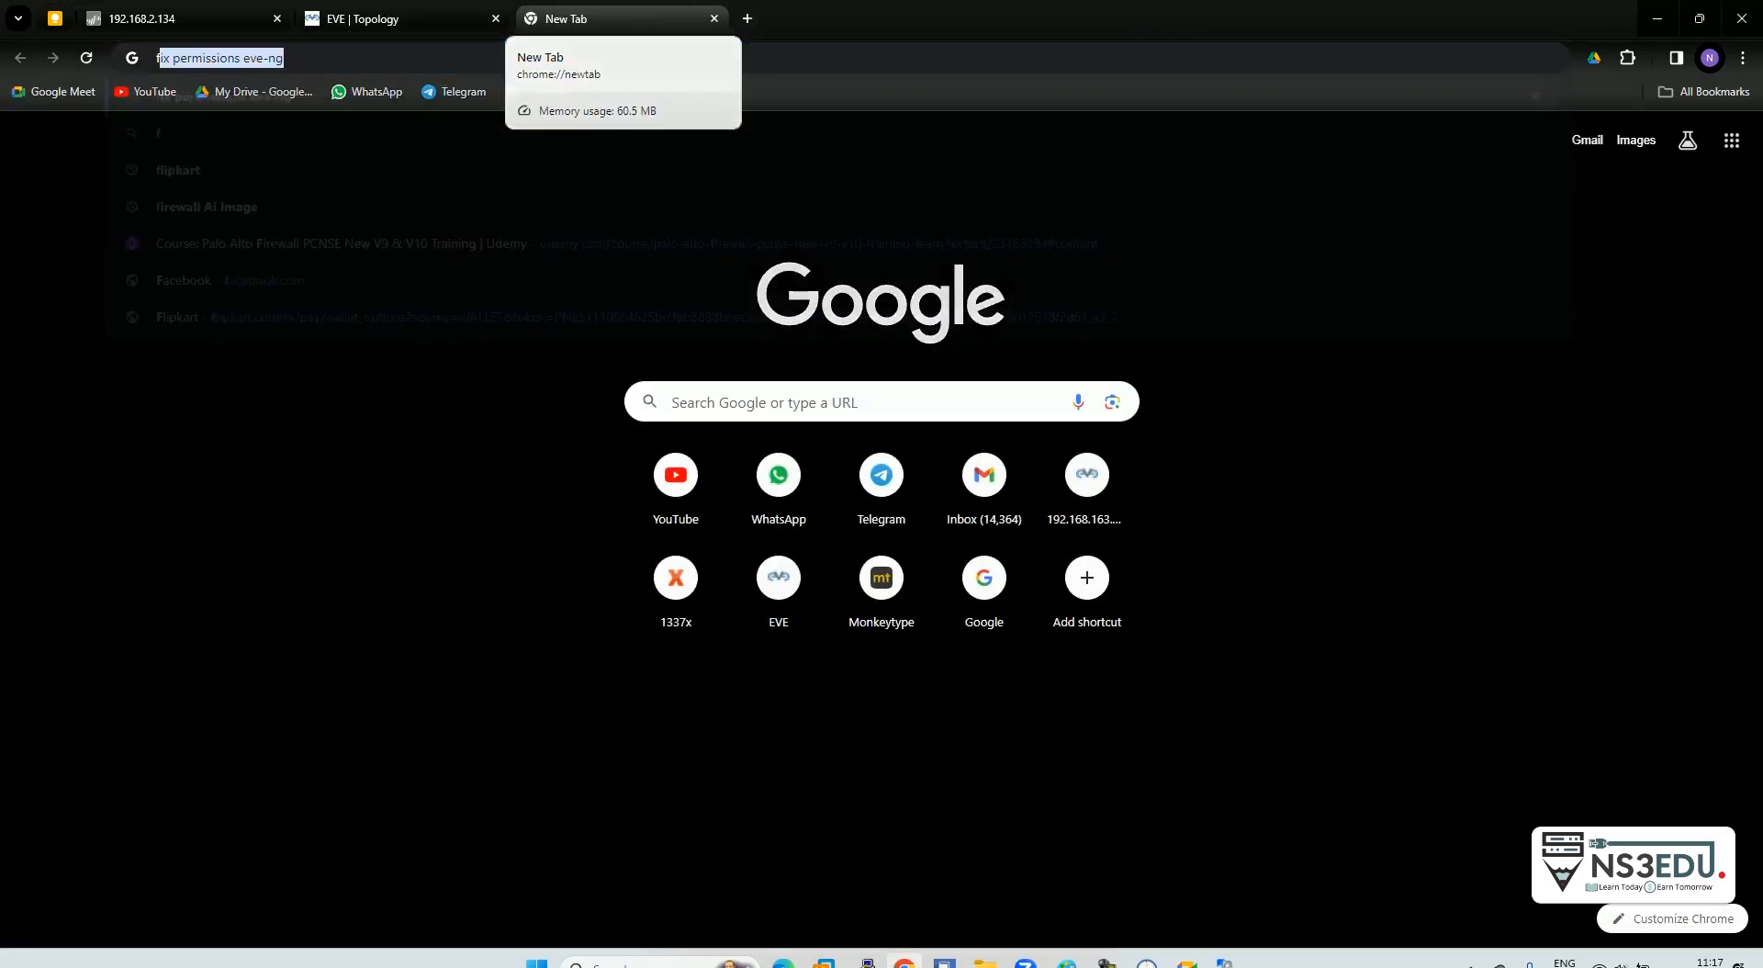
Step: Search 'fix permissions eve-ng' and select the unl_wrapper fixpermissions command on the Cisco IOL page
type("fix")
key("Return")
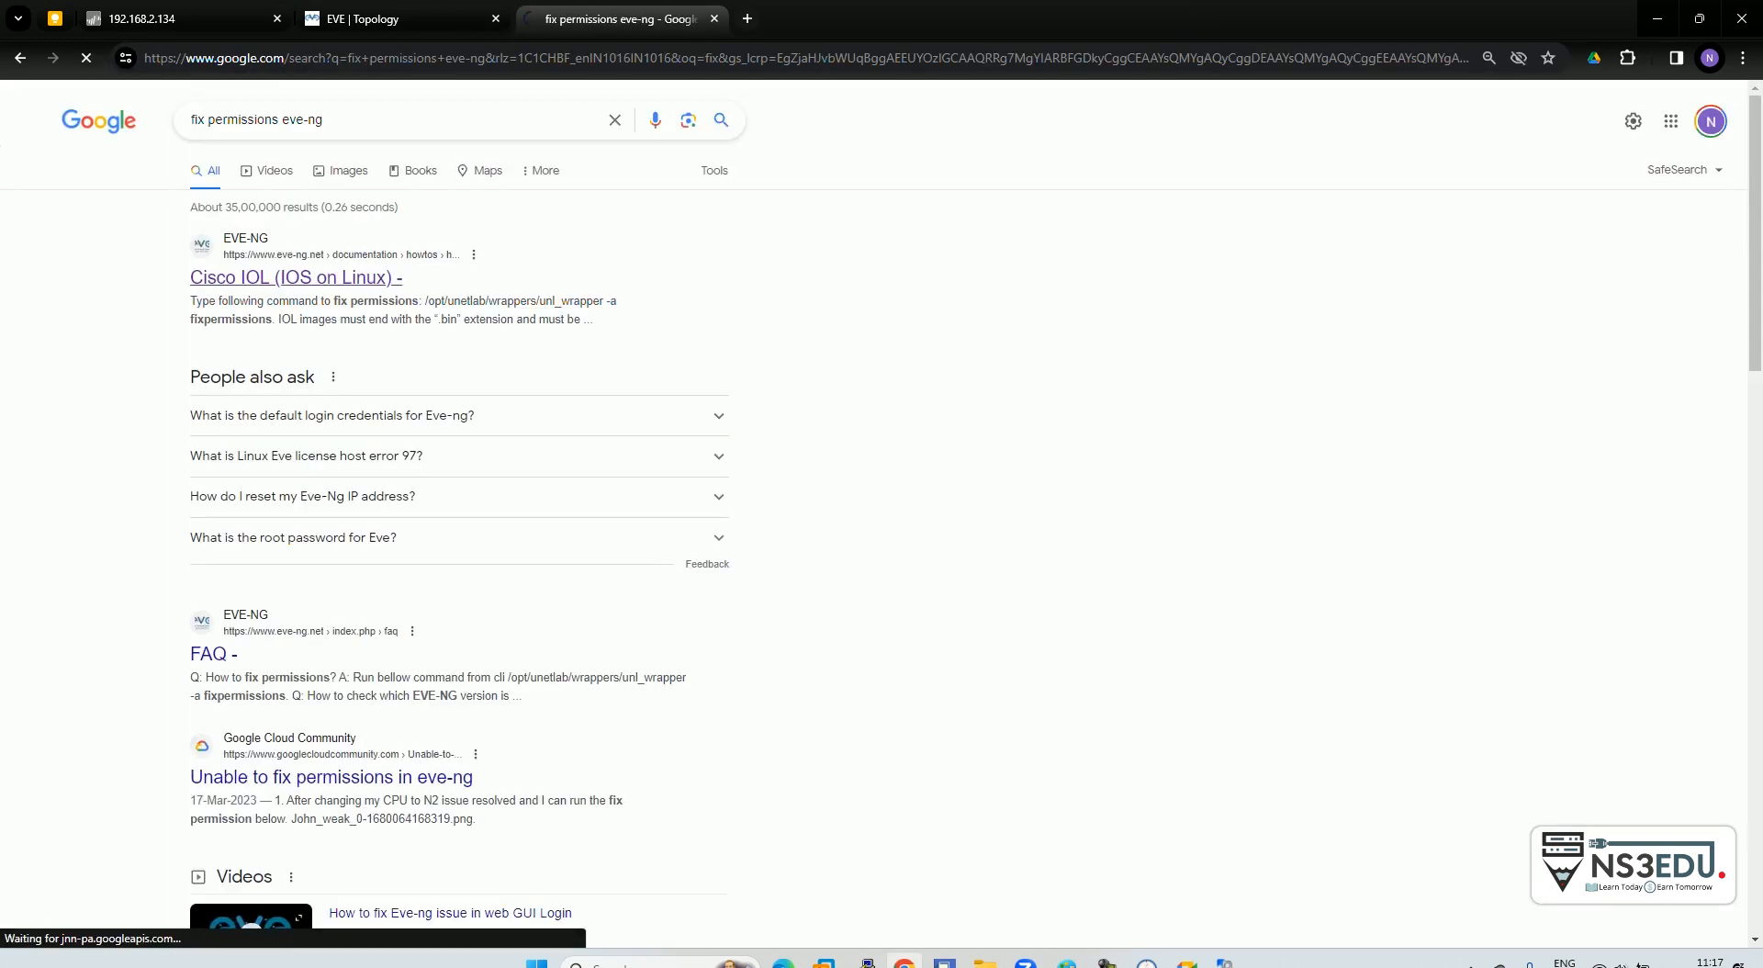
left_click(295, 277)
scroll(882, 514, "down", 7)
scroll(1013, 518, "down", 1)
left_click_drag(615, 323, 952, 324)
key("ctrl+c")
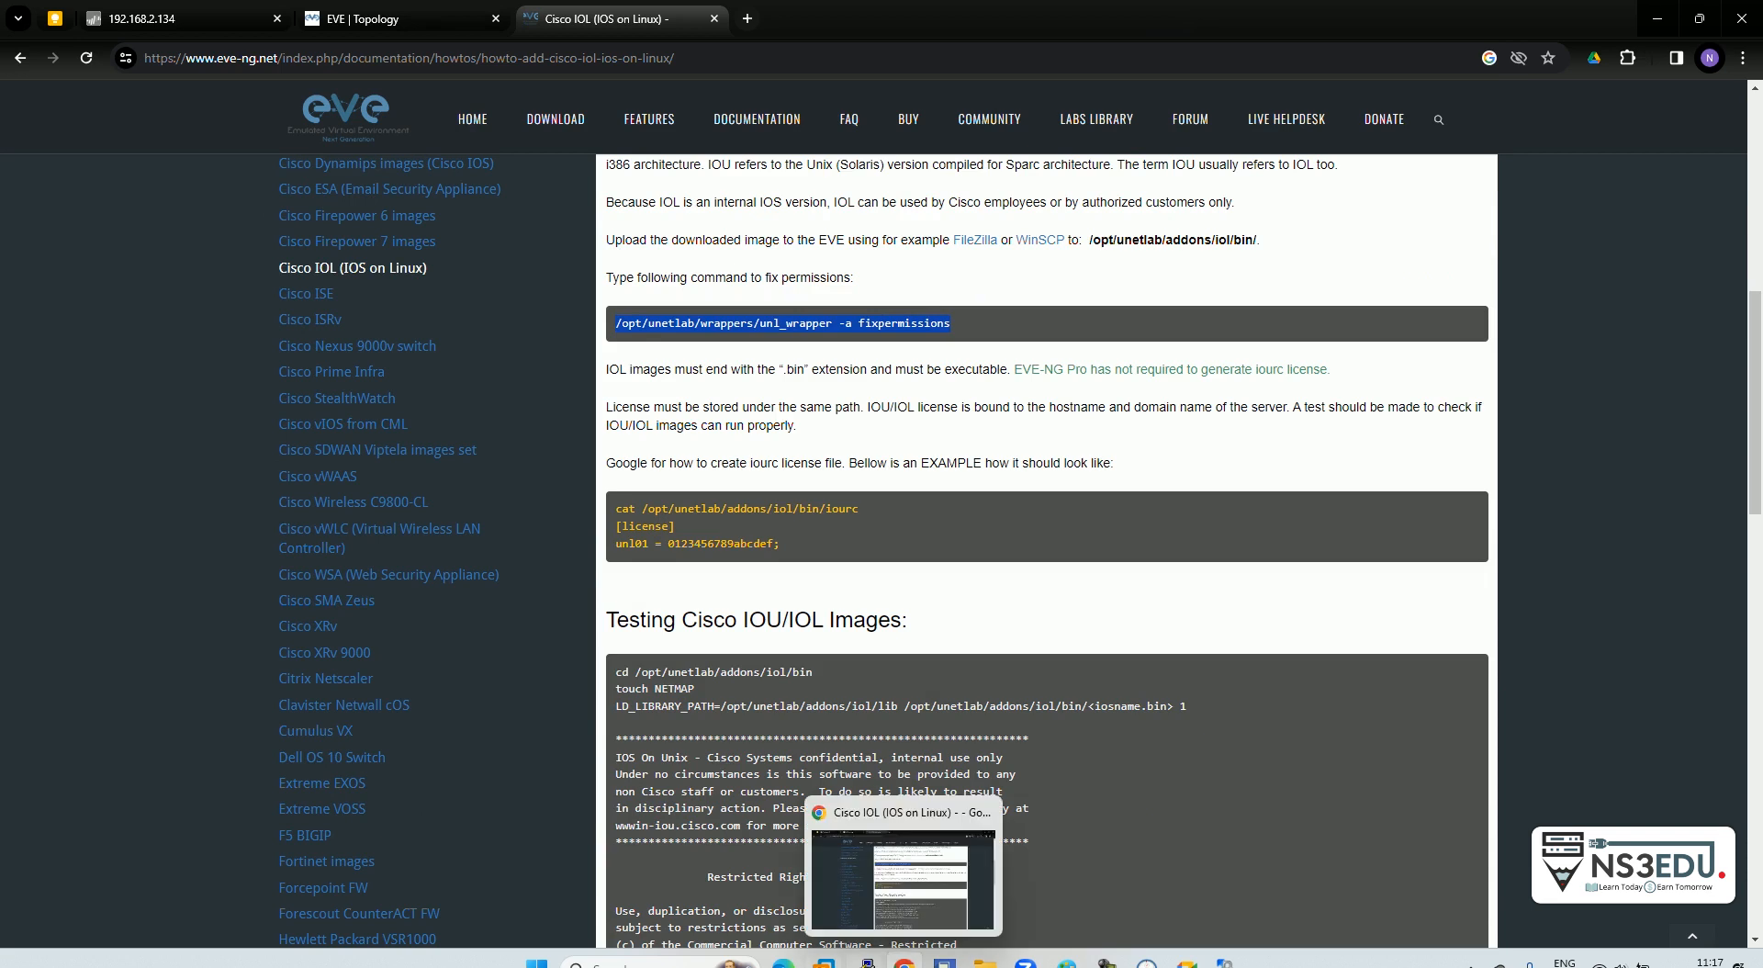
Step: Return to the EVE VM console window in VMware
mouse_move(823, 962)
left_click(921, 849)
key("ctrl+alt")
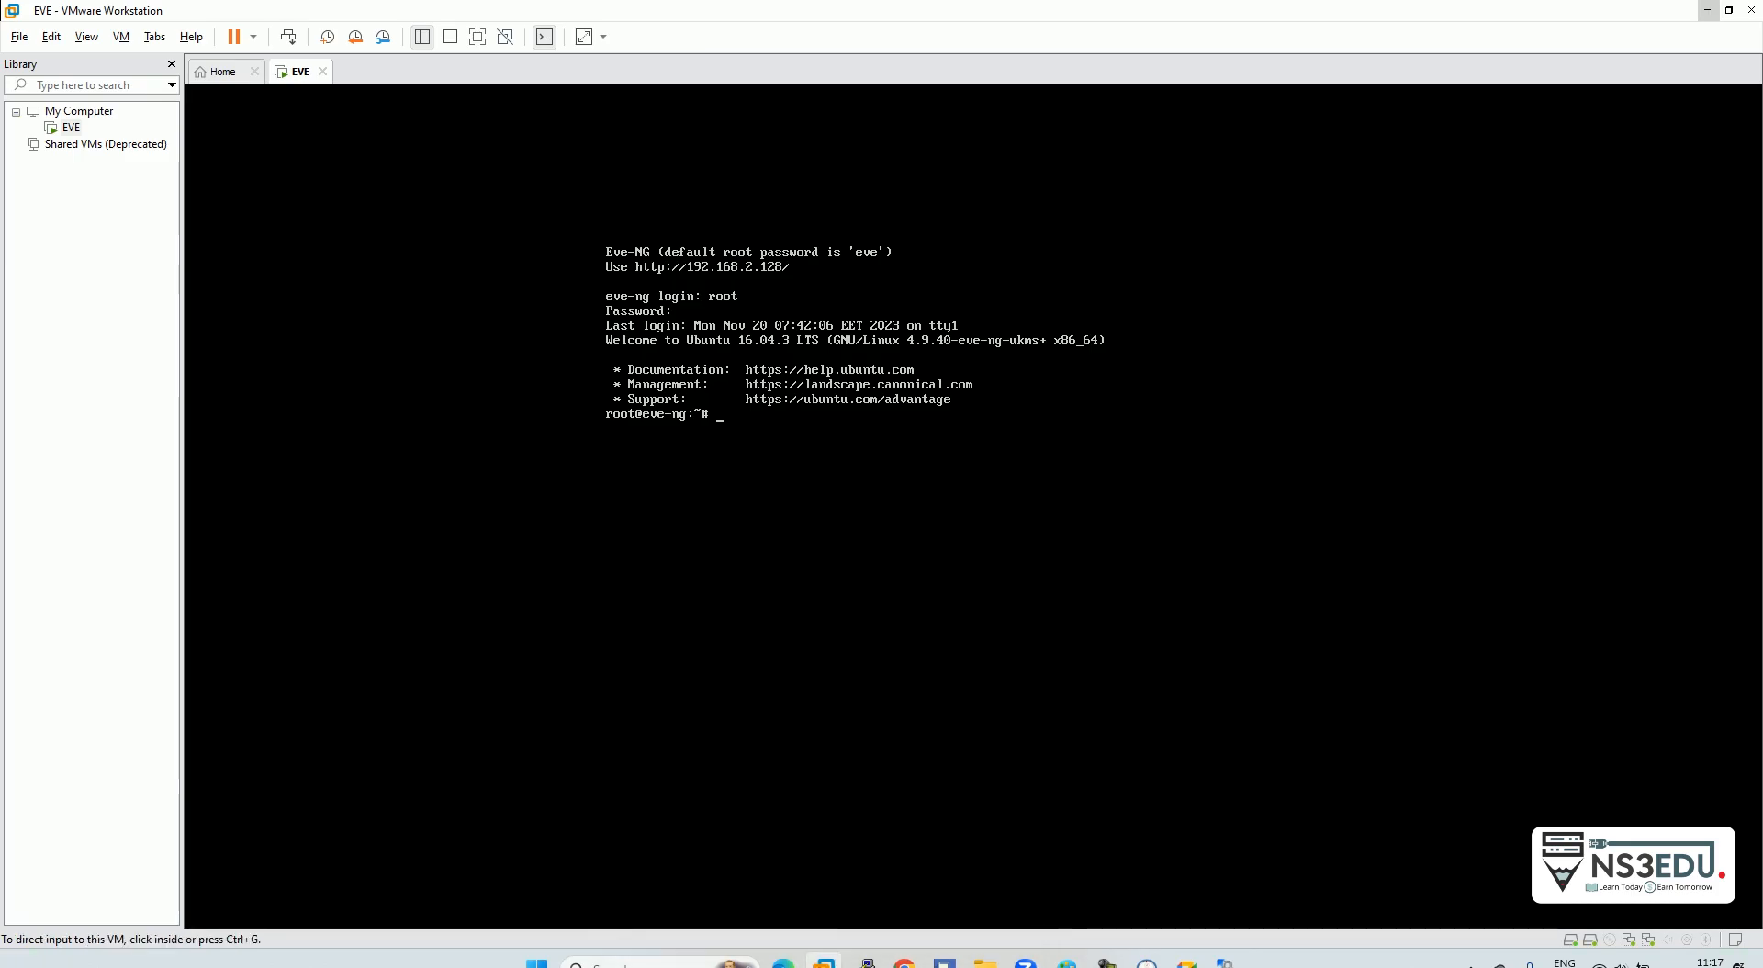
Step: Paste and run unl_wrapper -a fixpermissions at the EVE VM's root prompt
left_click(51, 37)
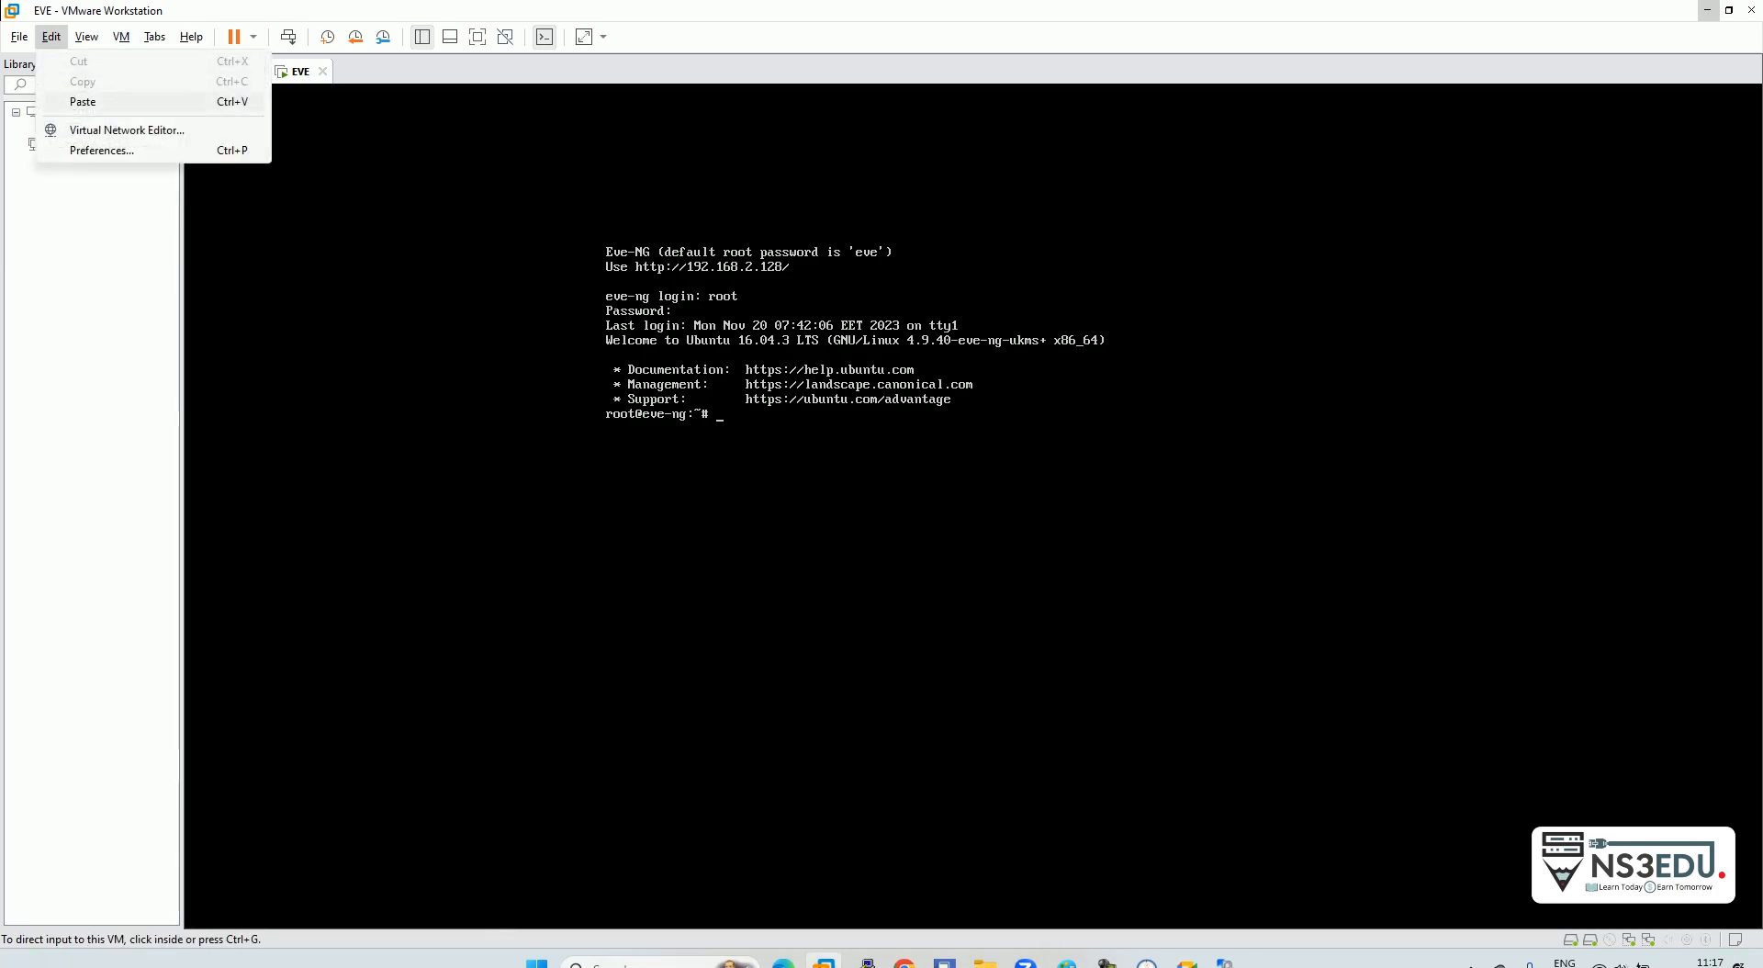
left_click(82, 101)
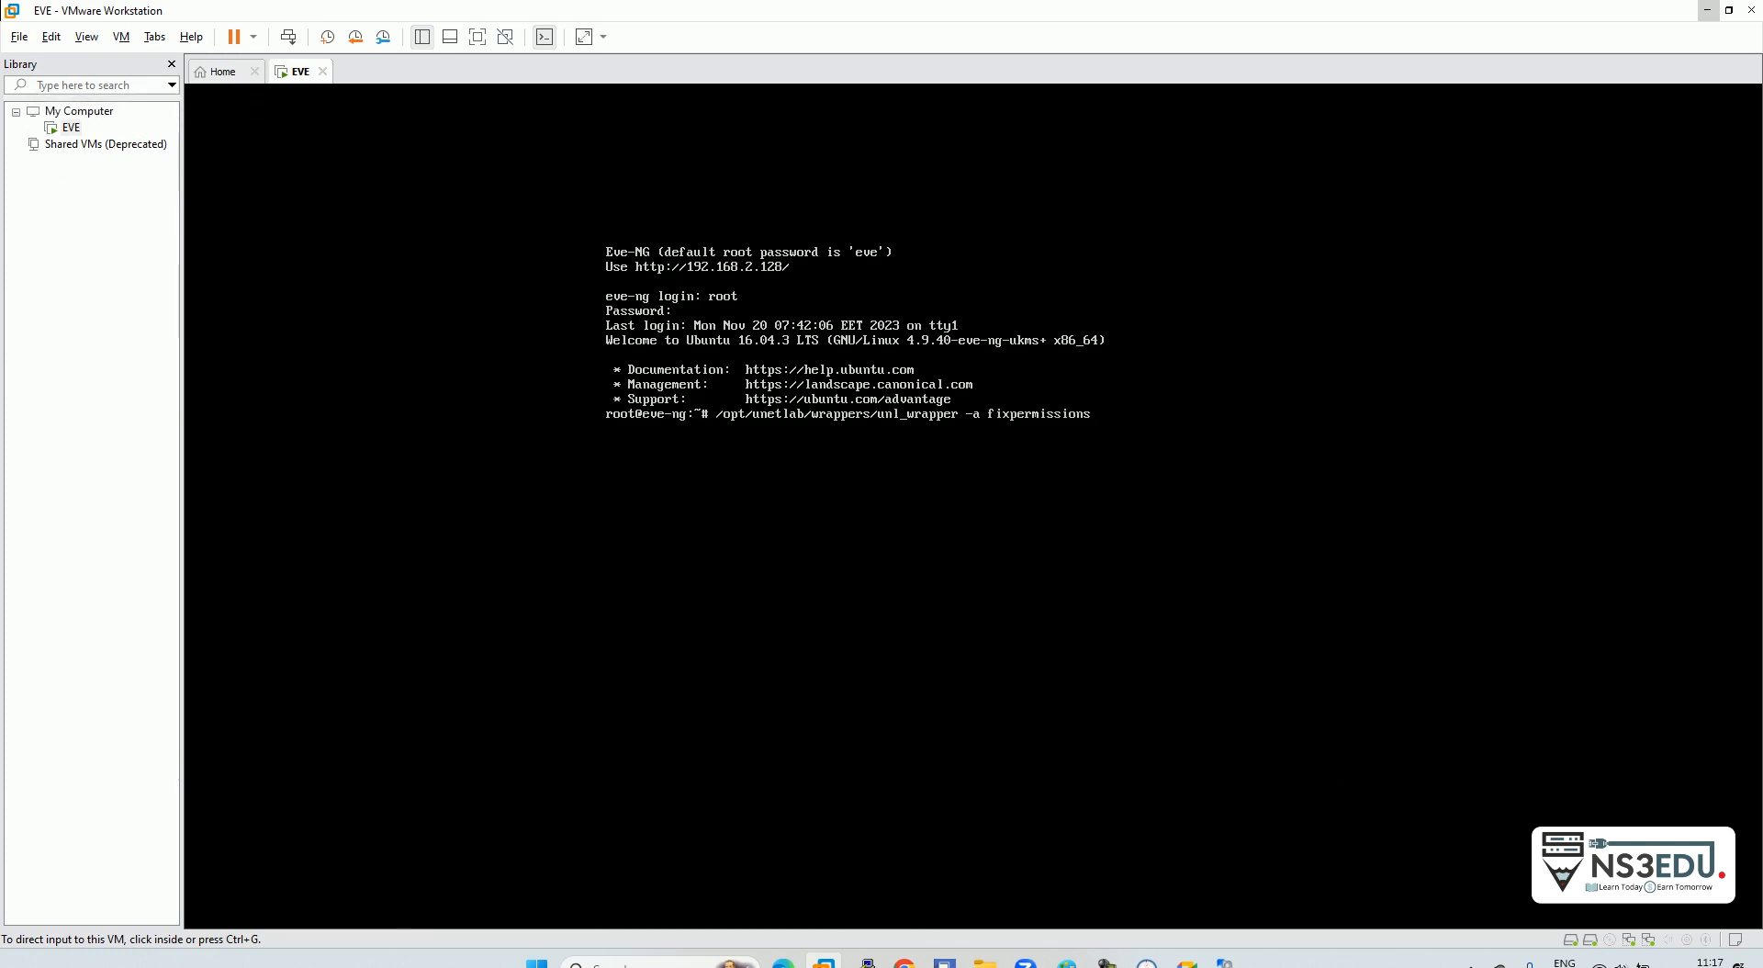
key("ctrl+g")
key("Return")
key("ctrl+alt")
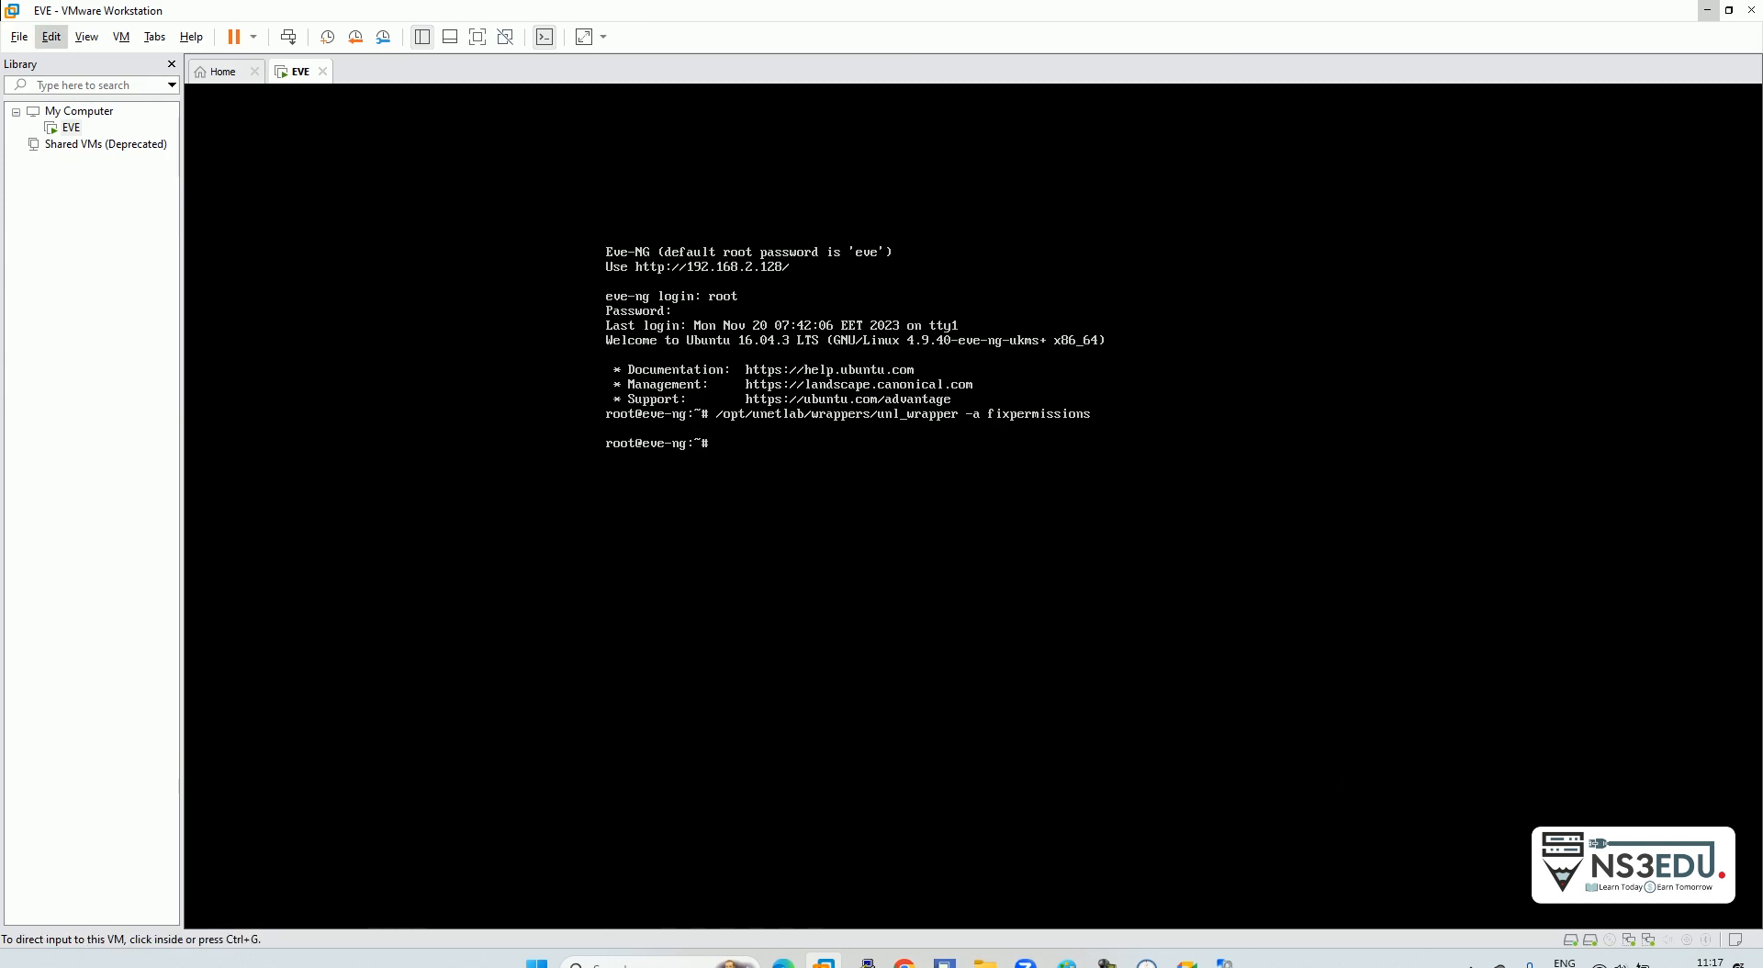
Step: Run unl_wrapper -a fixpermissions a second time, then return to Chrome
left_click(51, 37)
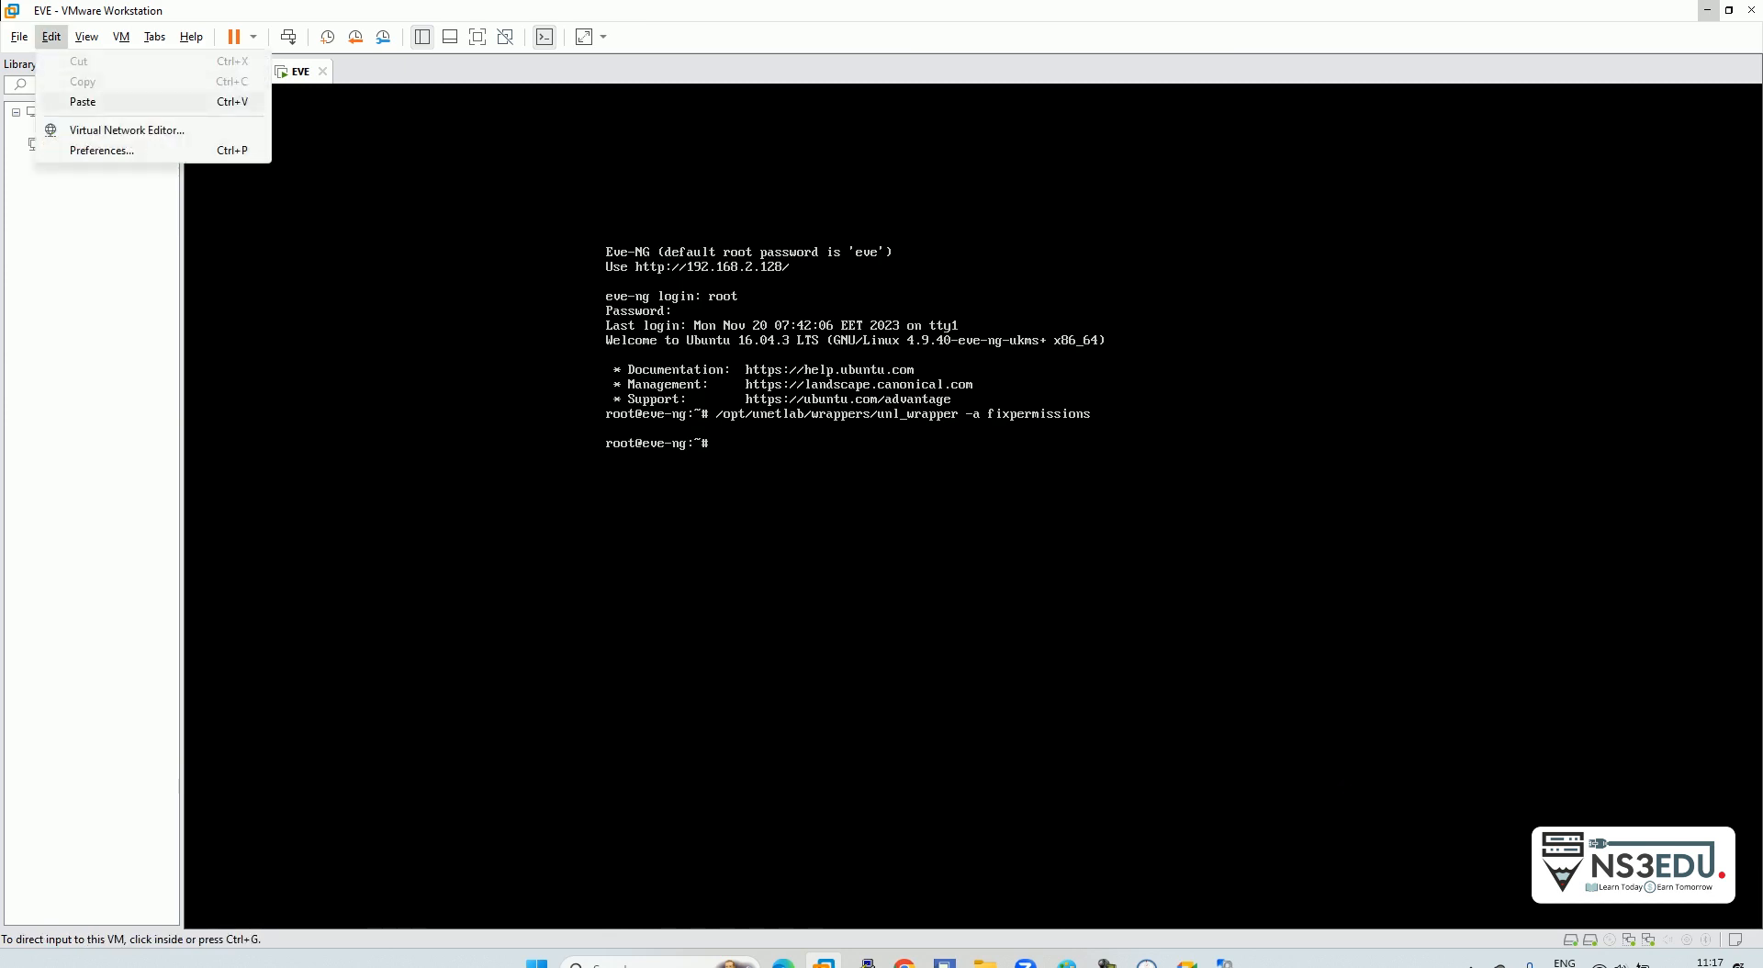
left_click(82, 101)
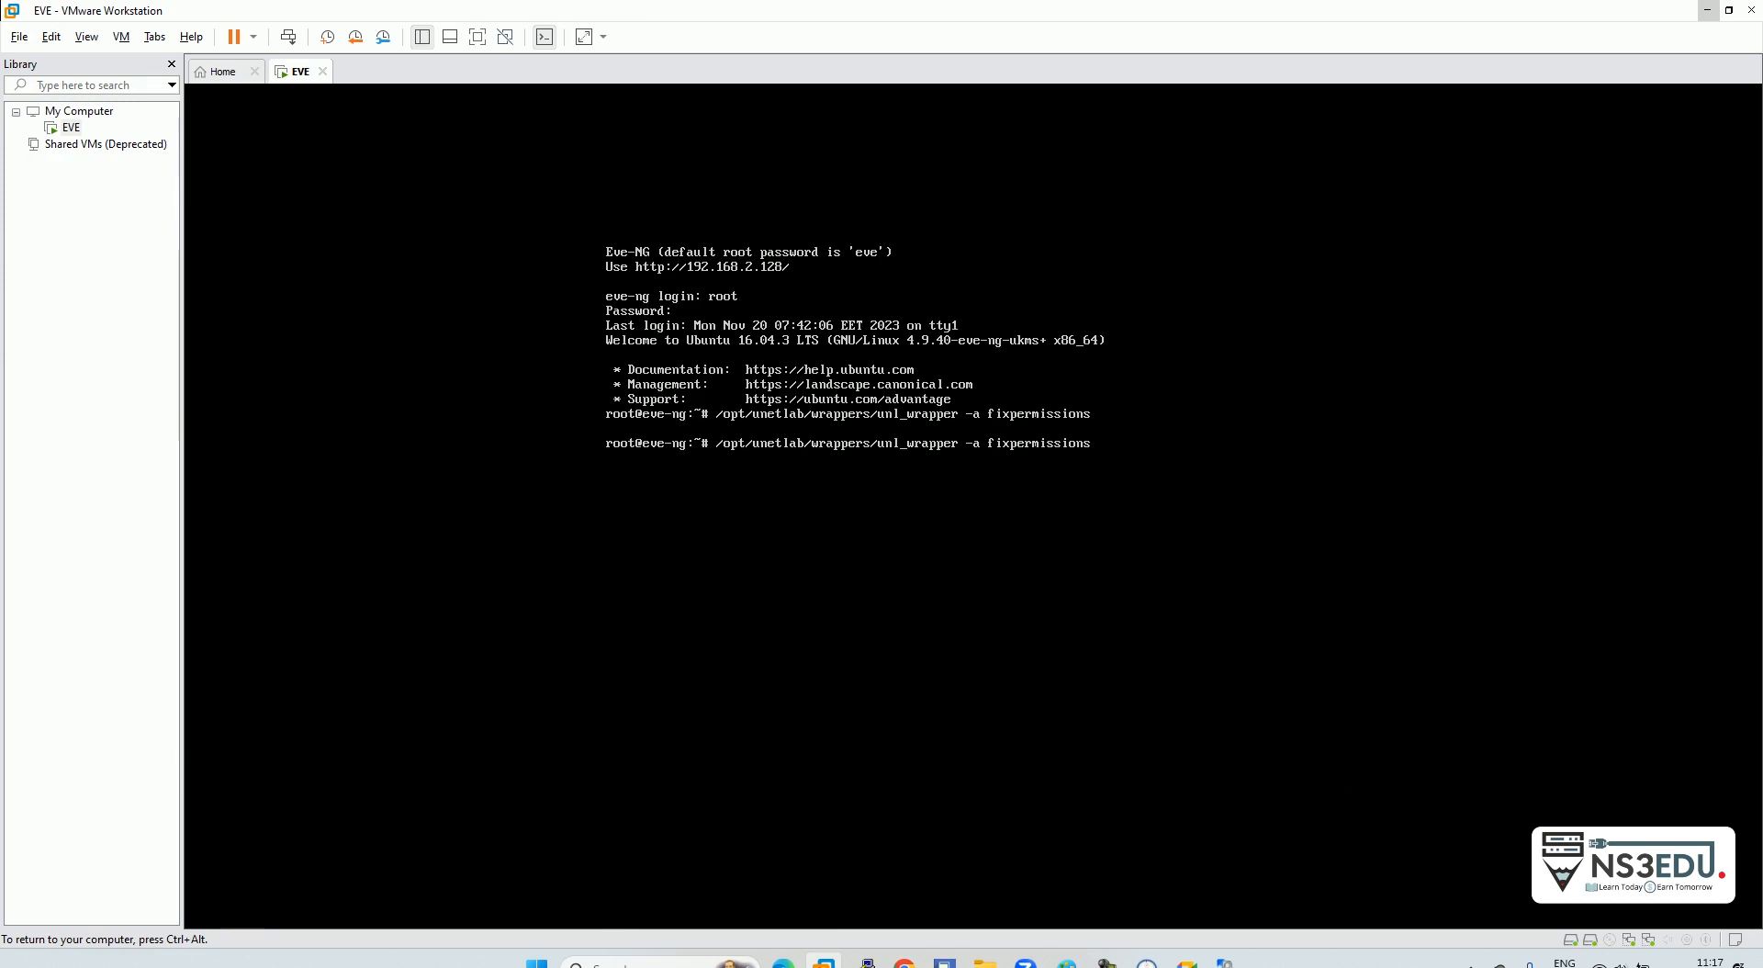
key("Return")
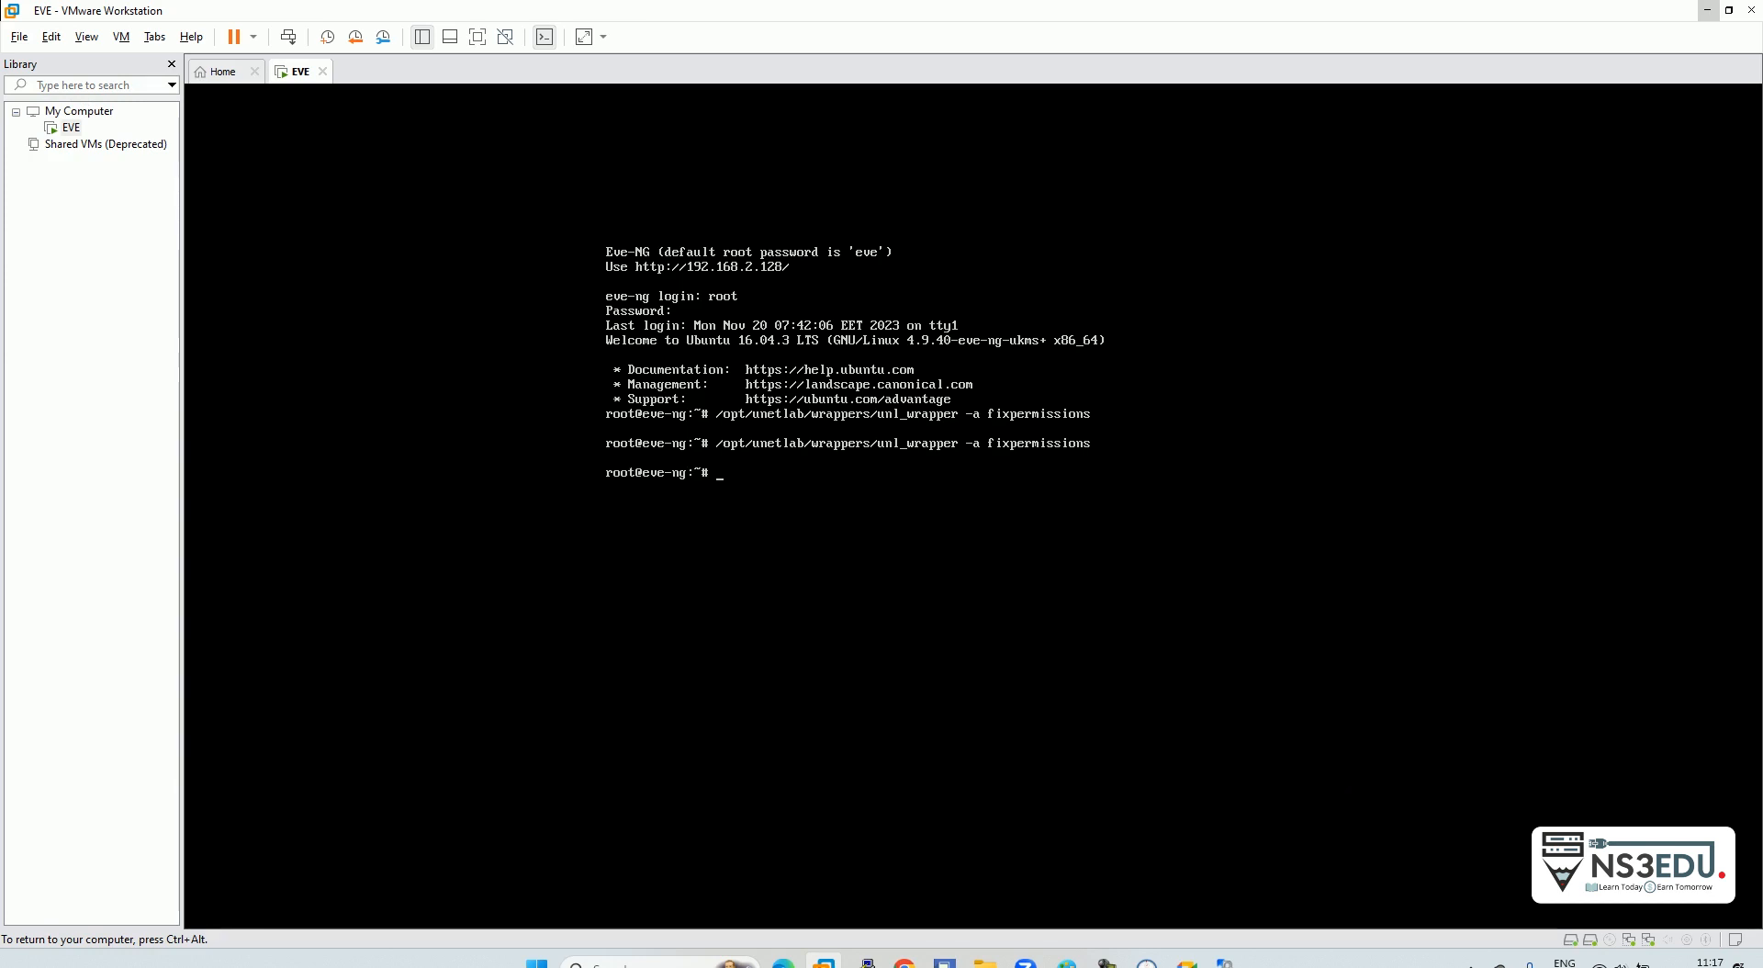
key("ctrl+alt")
left_click(904, 962)
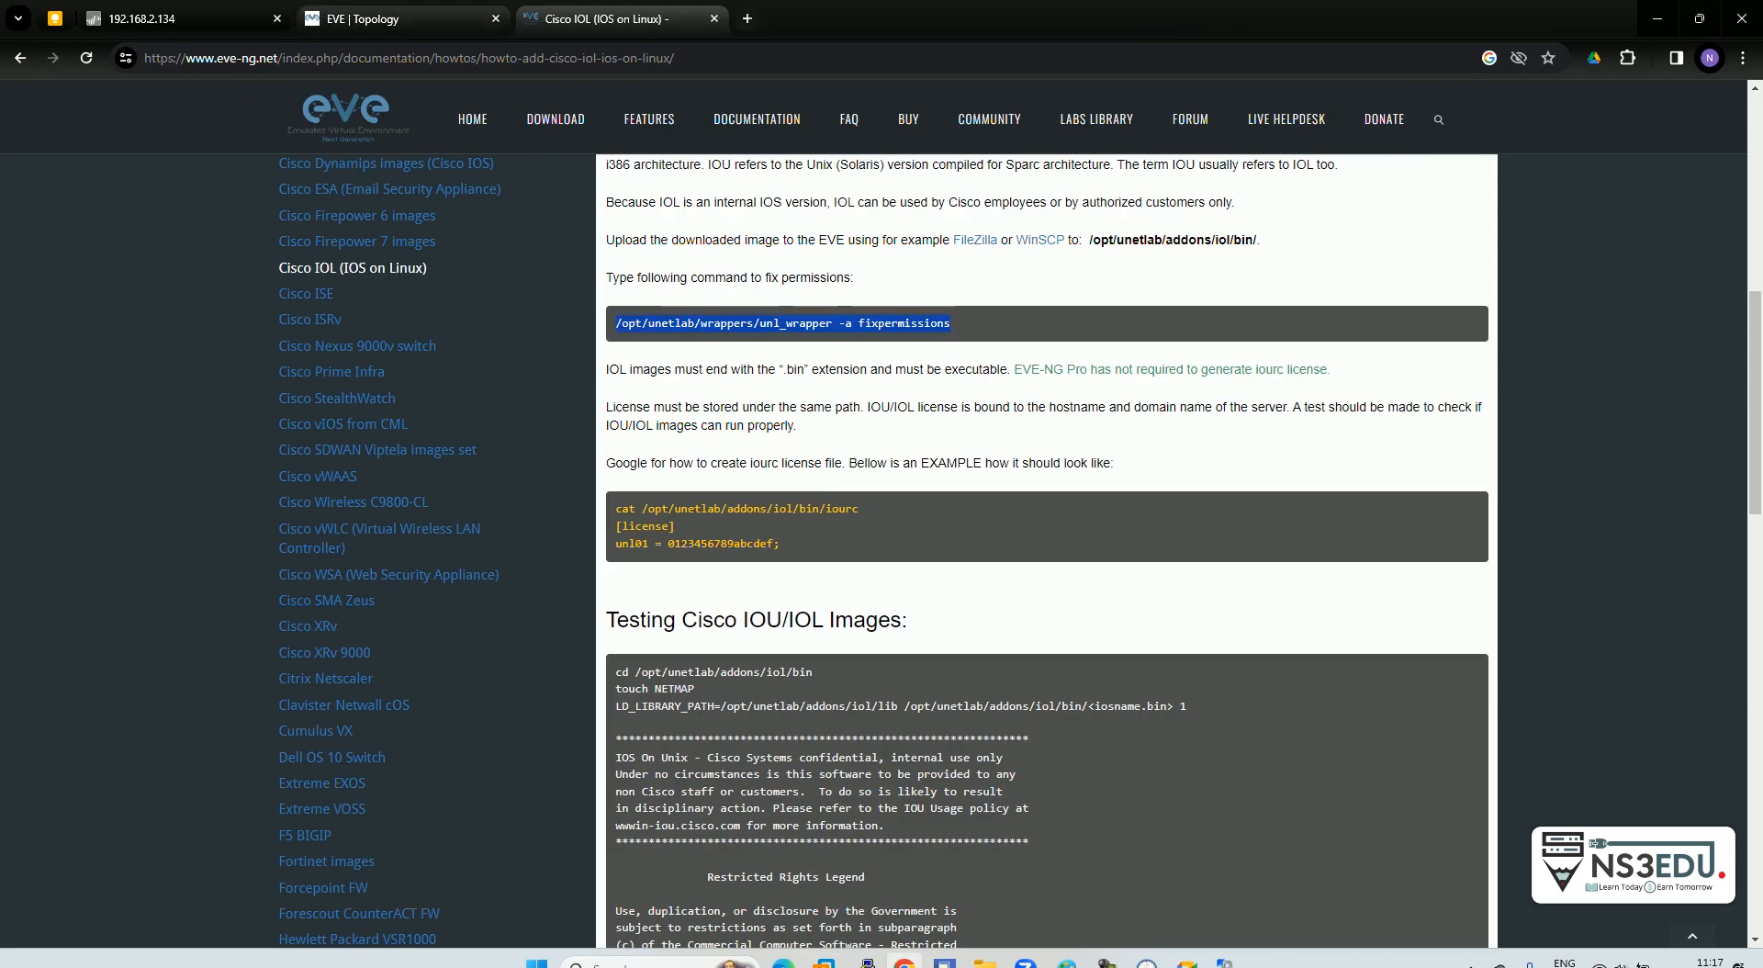
Step: Save a Cisco ASA node into the EVE Topology lab
left_click(404, 18)
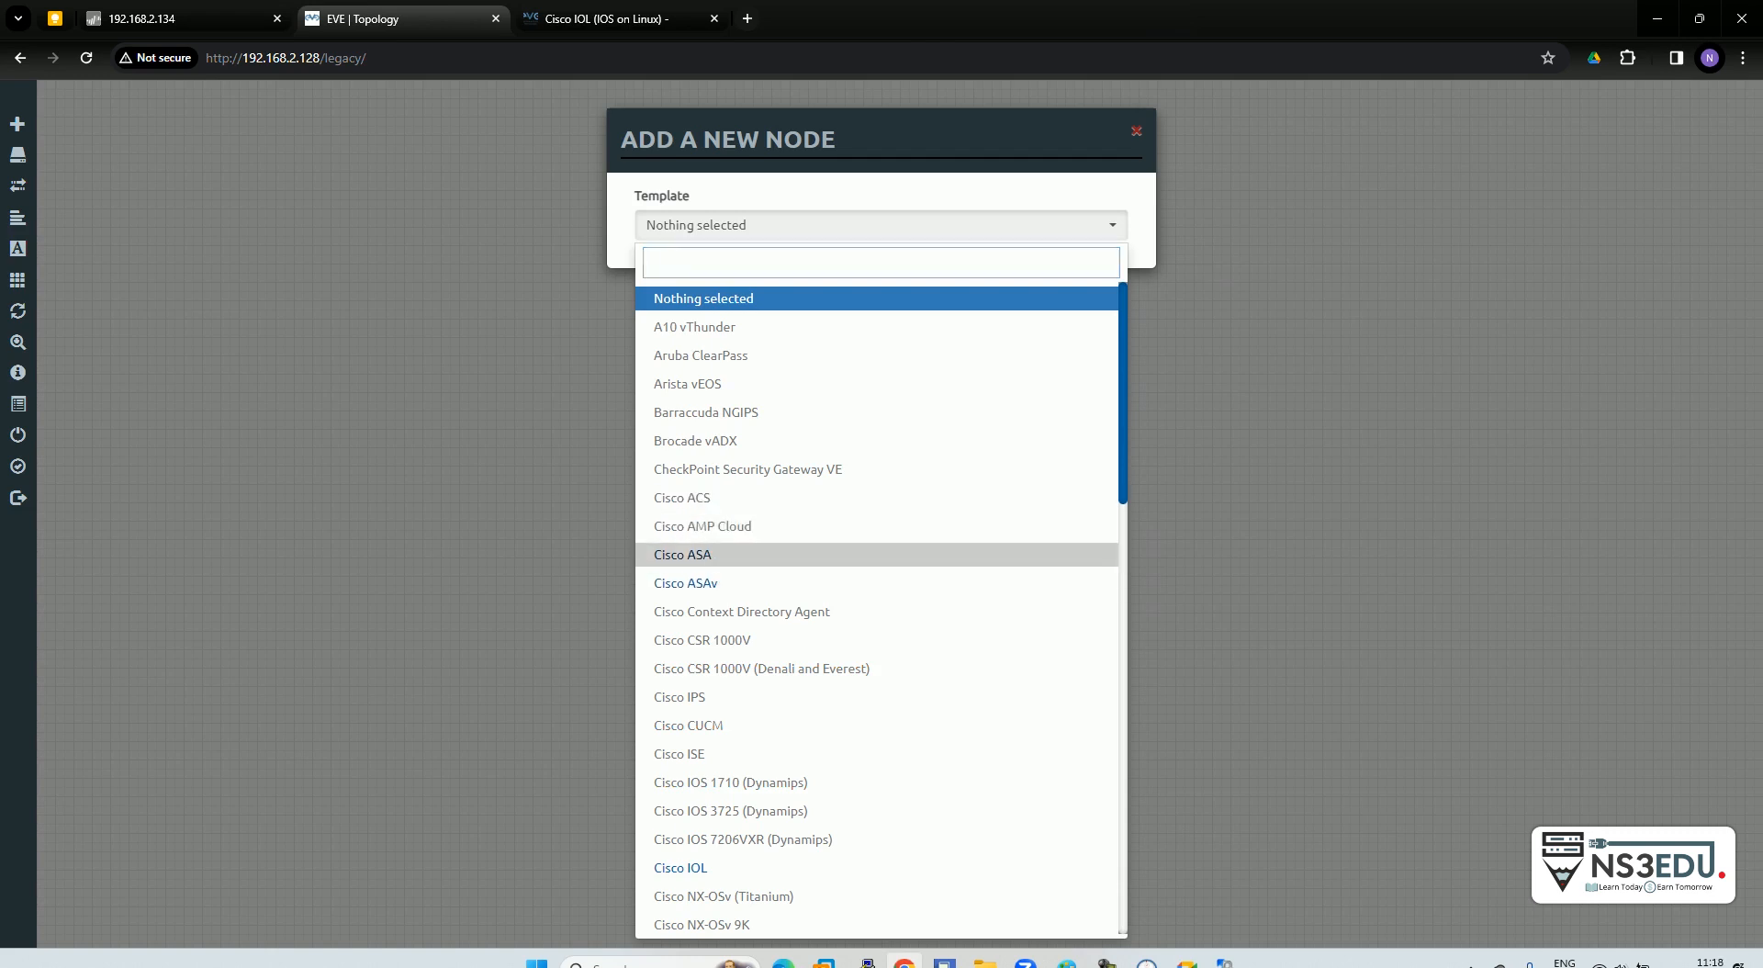
left_click(682, 553)
scroll(716, 555, "down", 2)
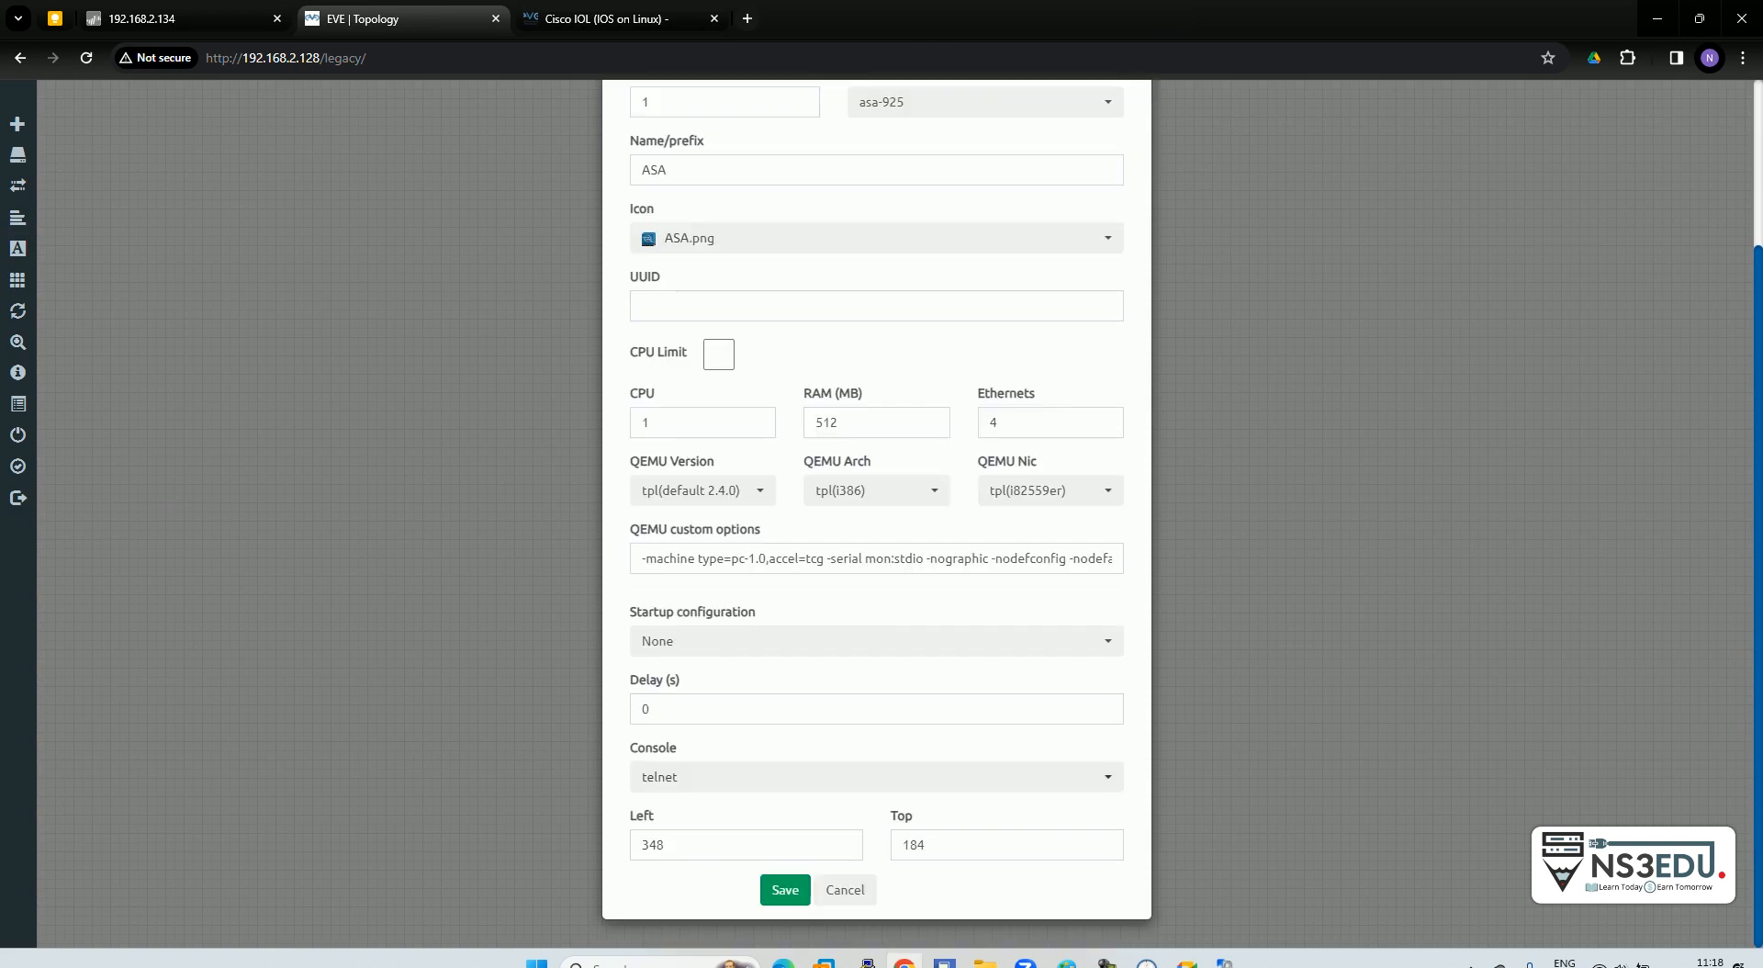
left_click(785, 890)
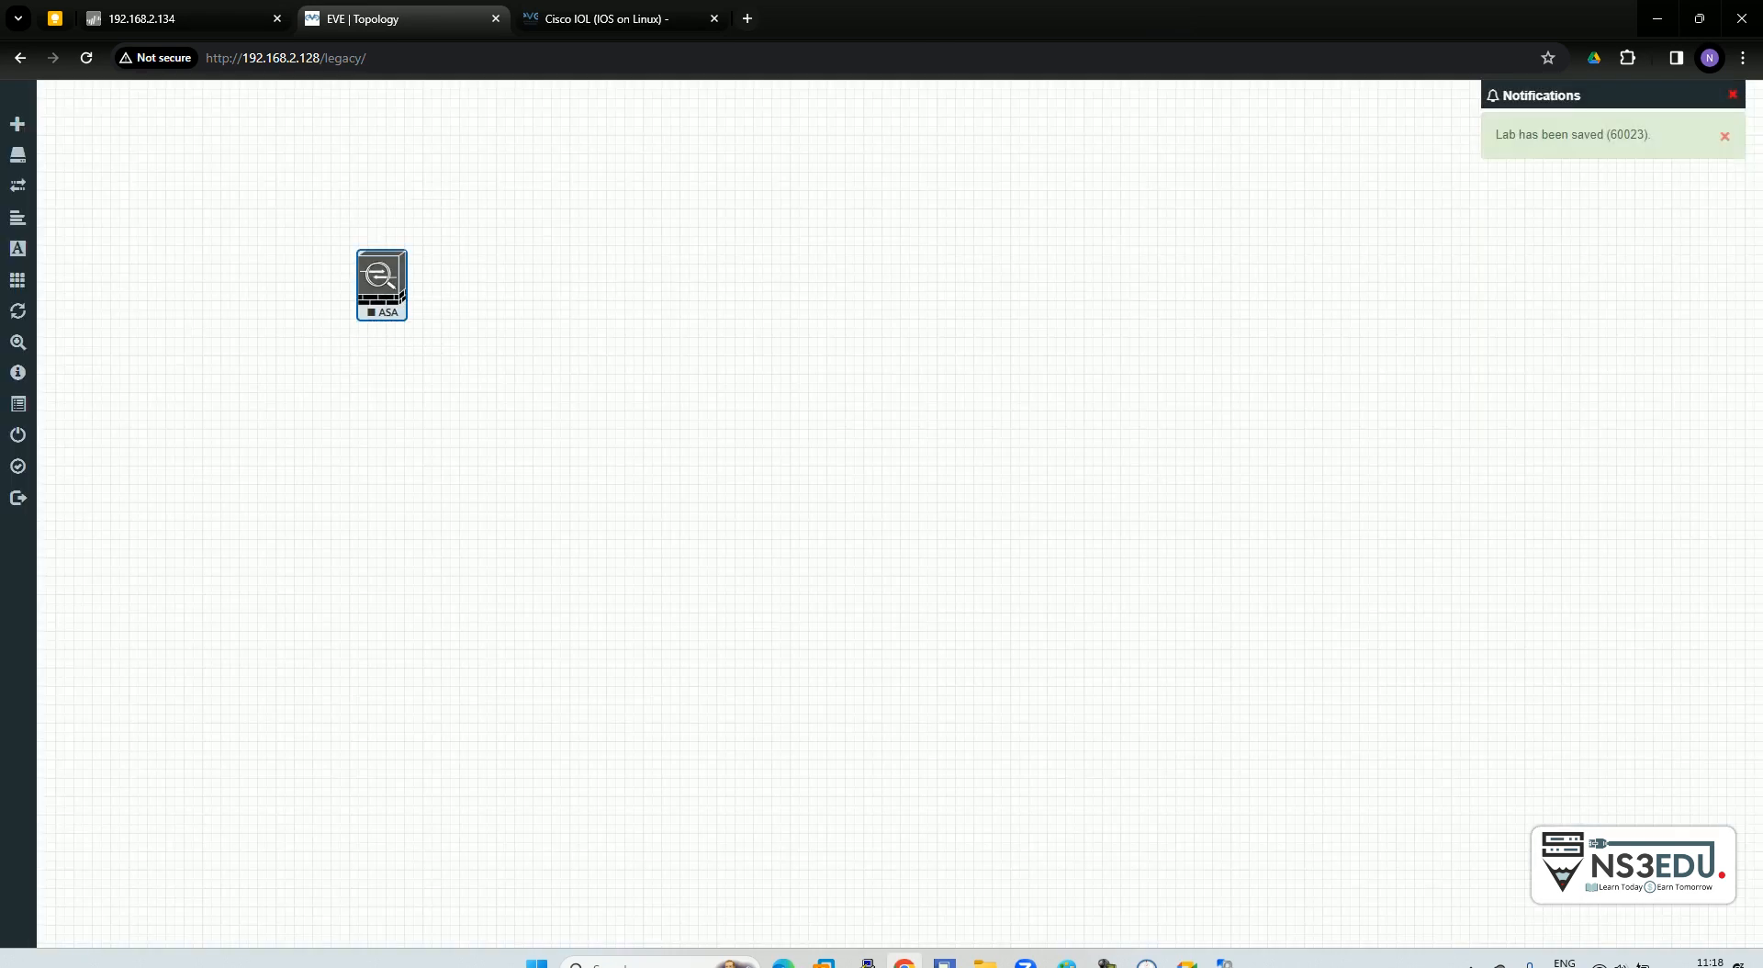
Step: Add a Cisco ASAv node to the right of ASA and select both nodes
right_click(593, 411)
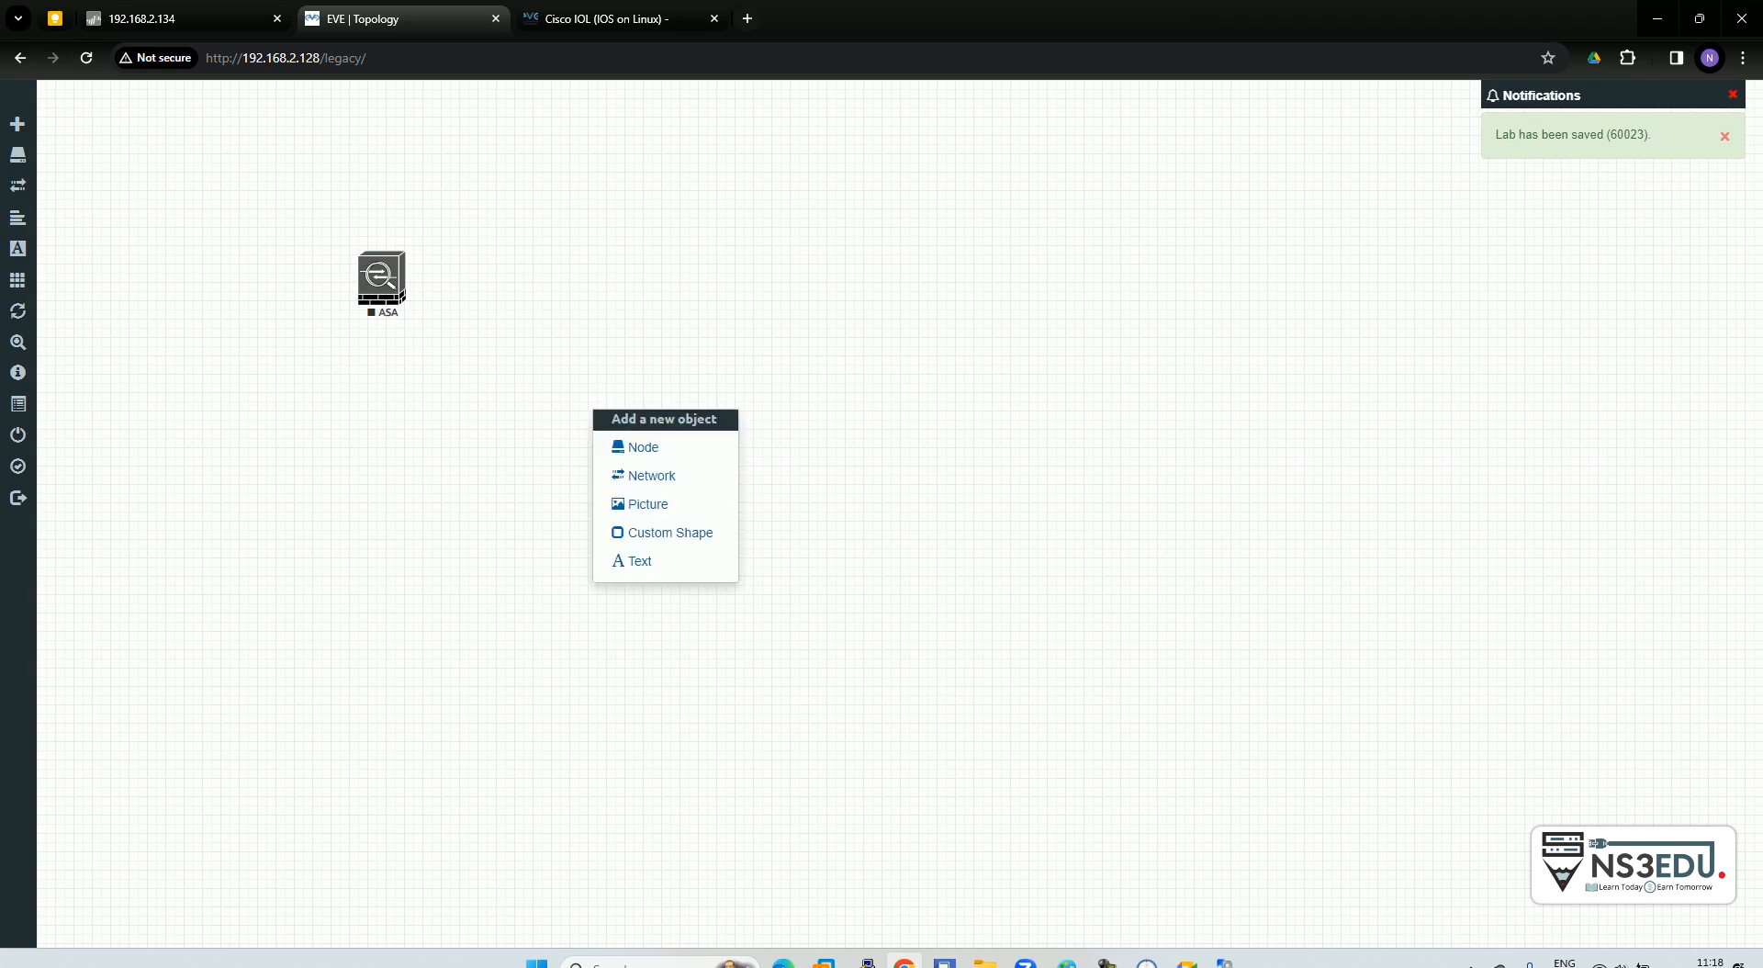
left_click(643, 447)
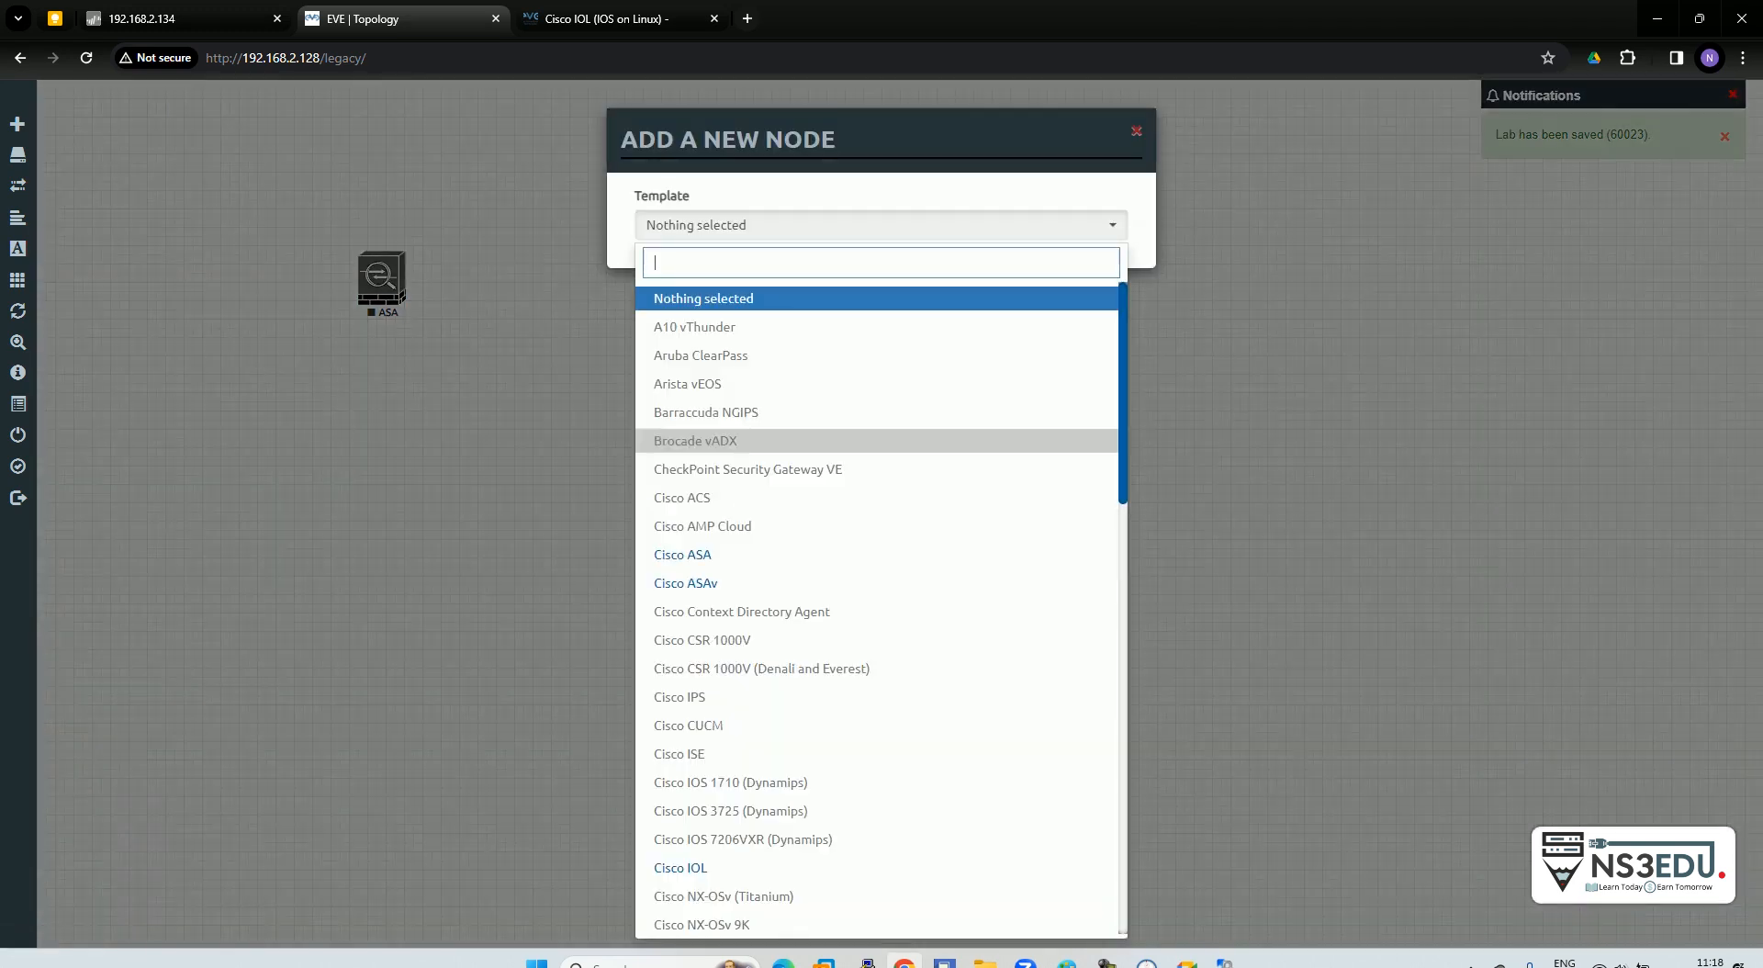
scroll(698, 549, "down", 2)
left_click(698, 492)
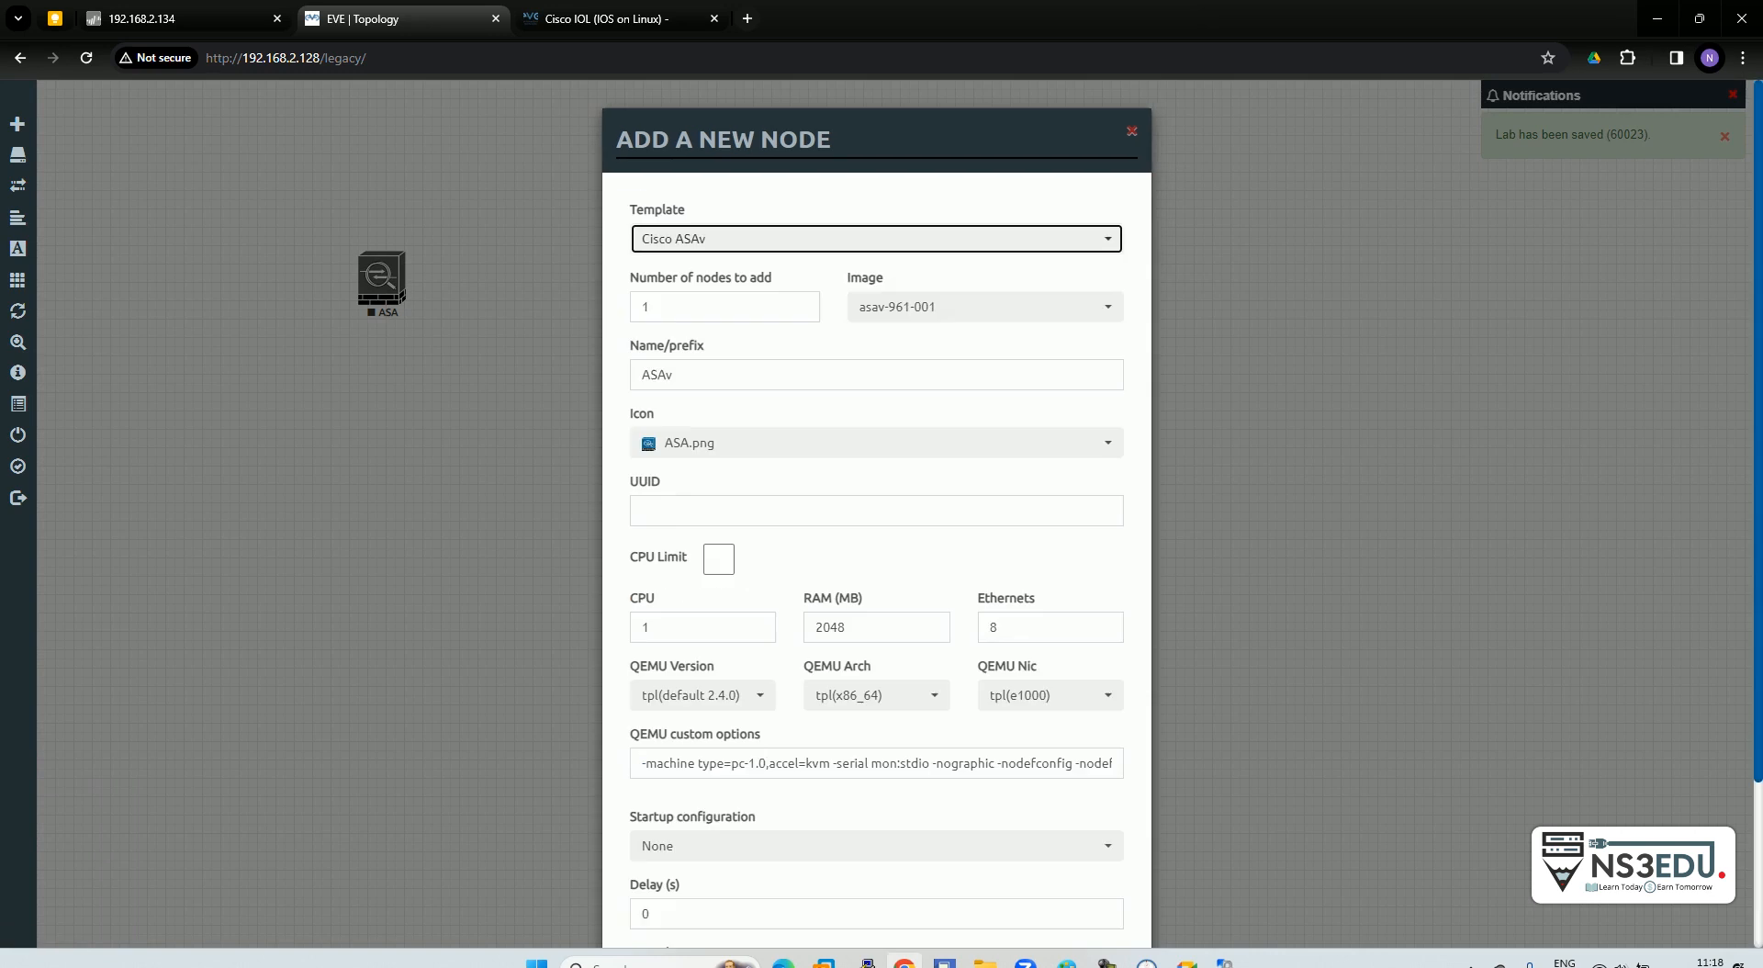
scroll(877, 551, "down", 3)
left_click(783, 889)
left_click_drag(636, 424, 699, 273)
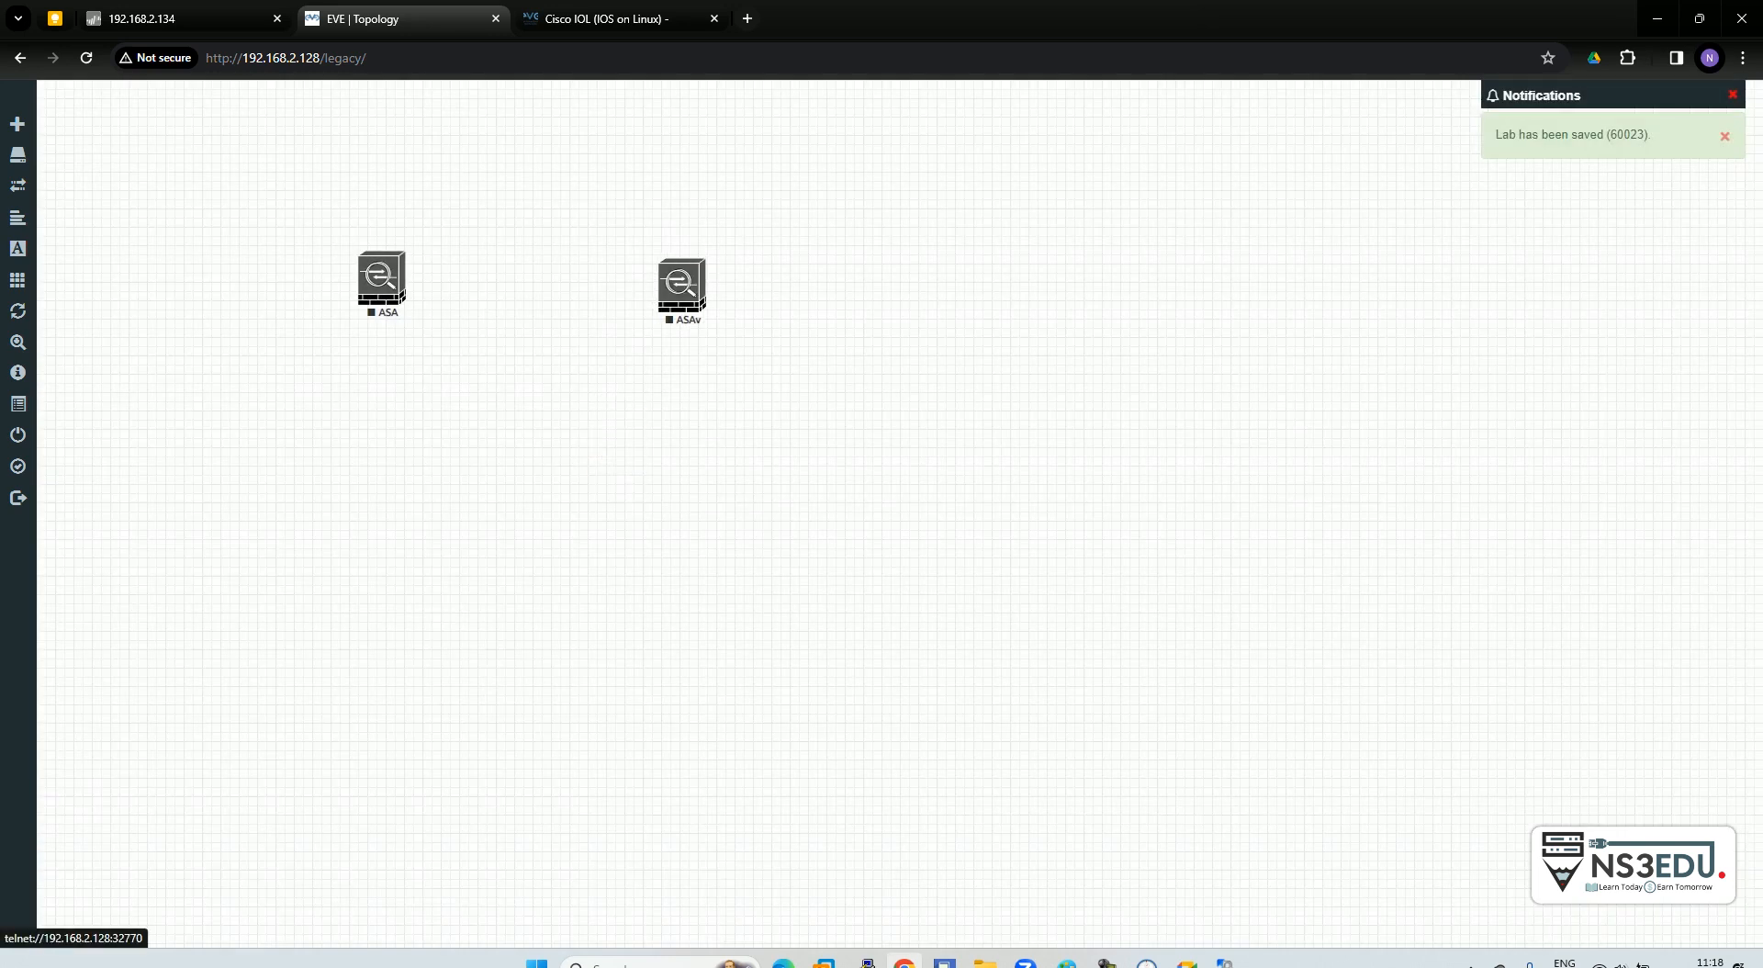
left_click_drag(276, 199, 876, 422)
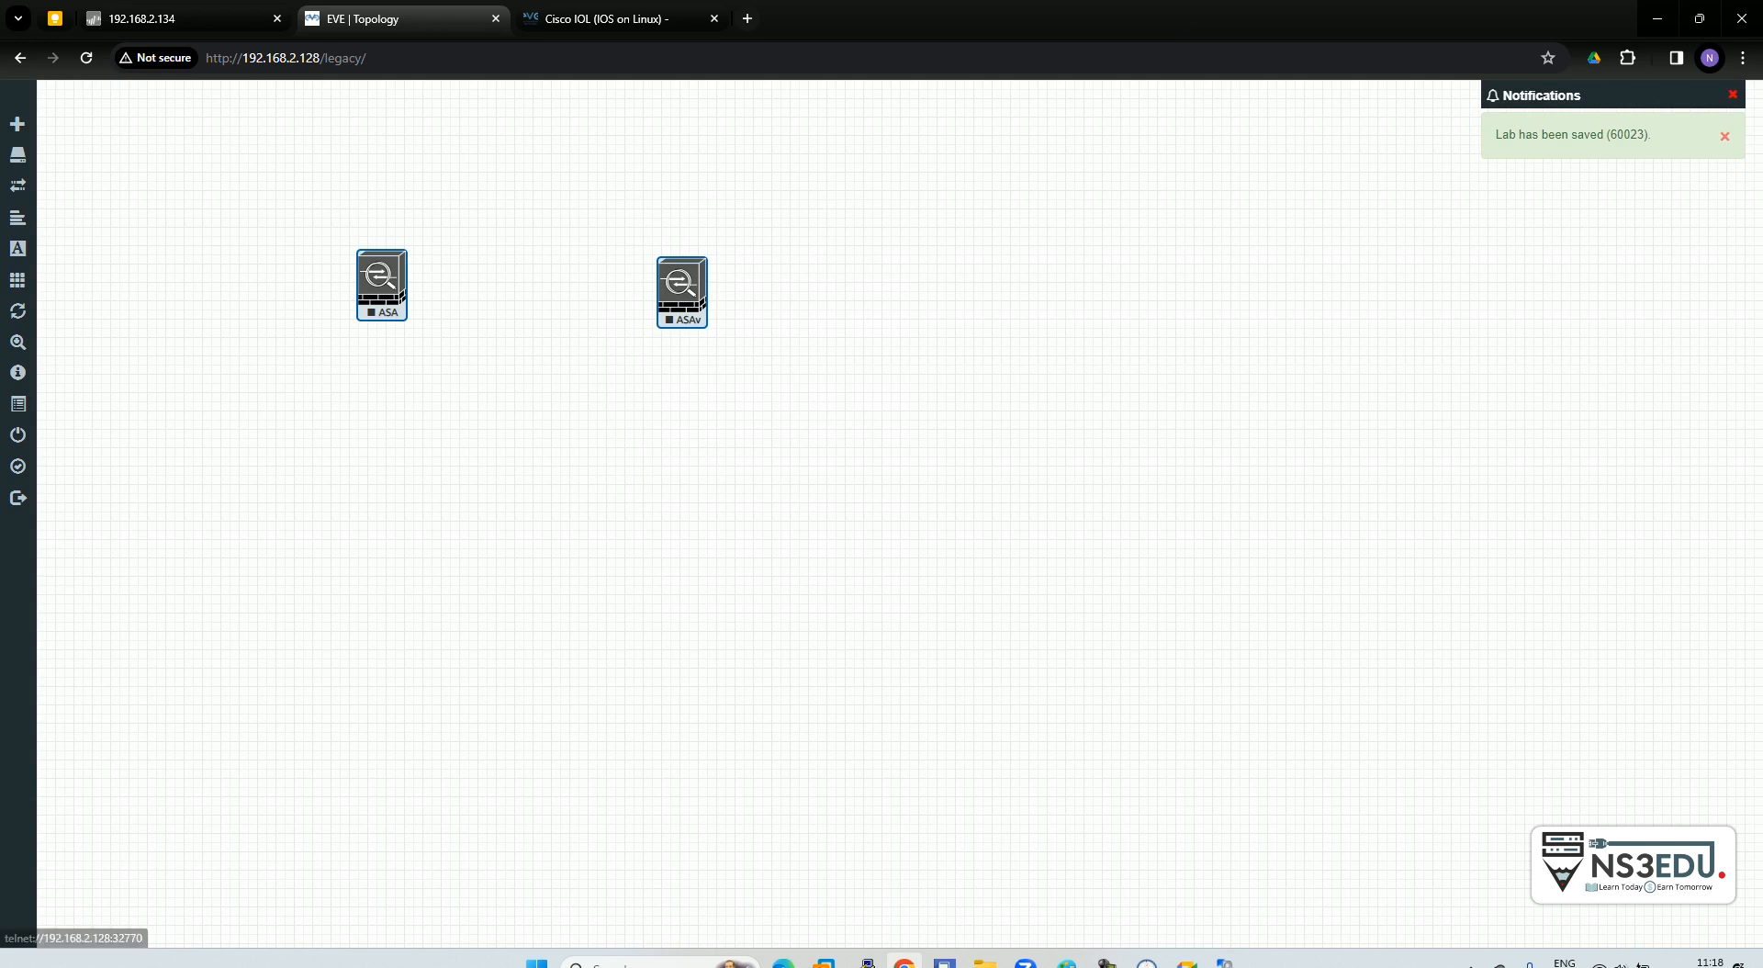
right_click(674, 292)
Step: Start the selected ASA and ASAv nodes and check the ASA boot in its telnet console
left_click(746, 328)
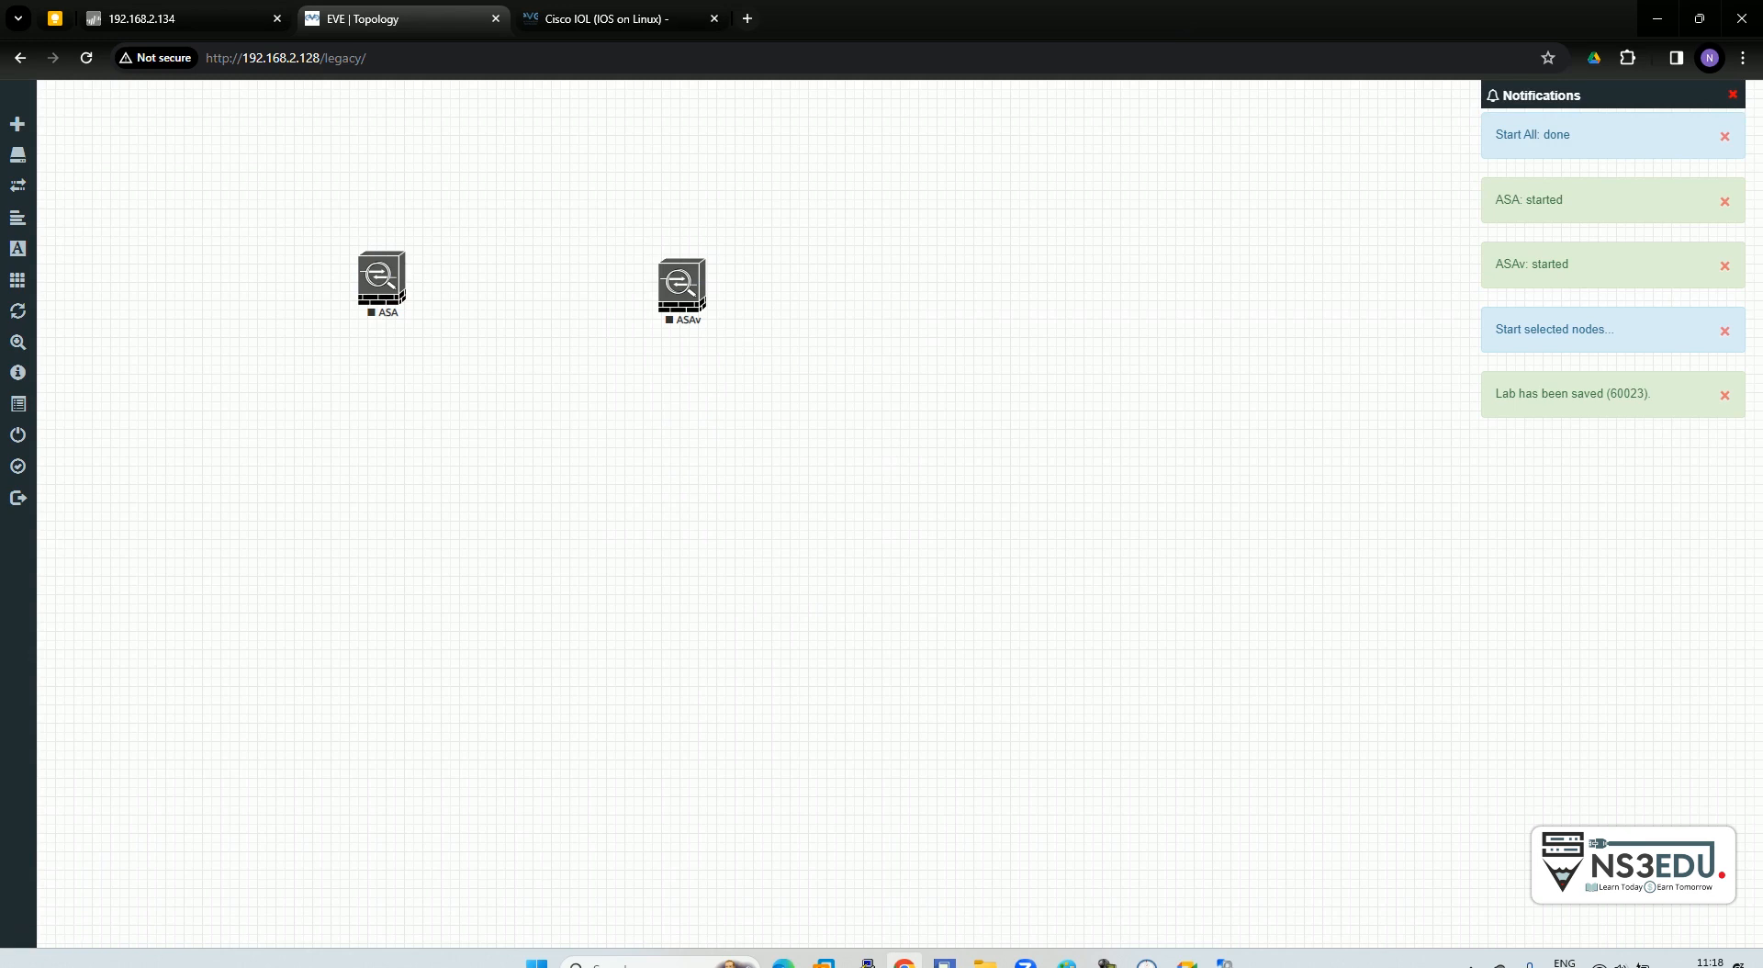
left_click(382, 280)
left_click(885, 193)
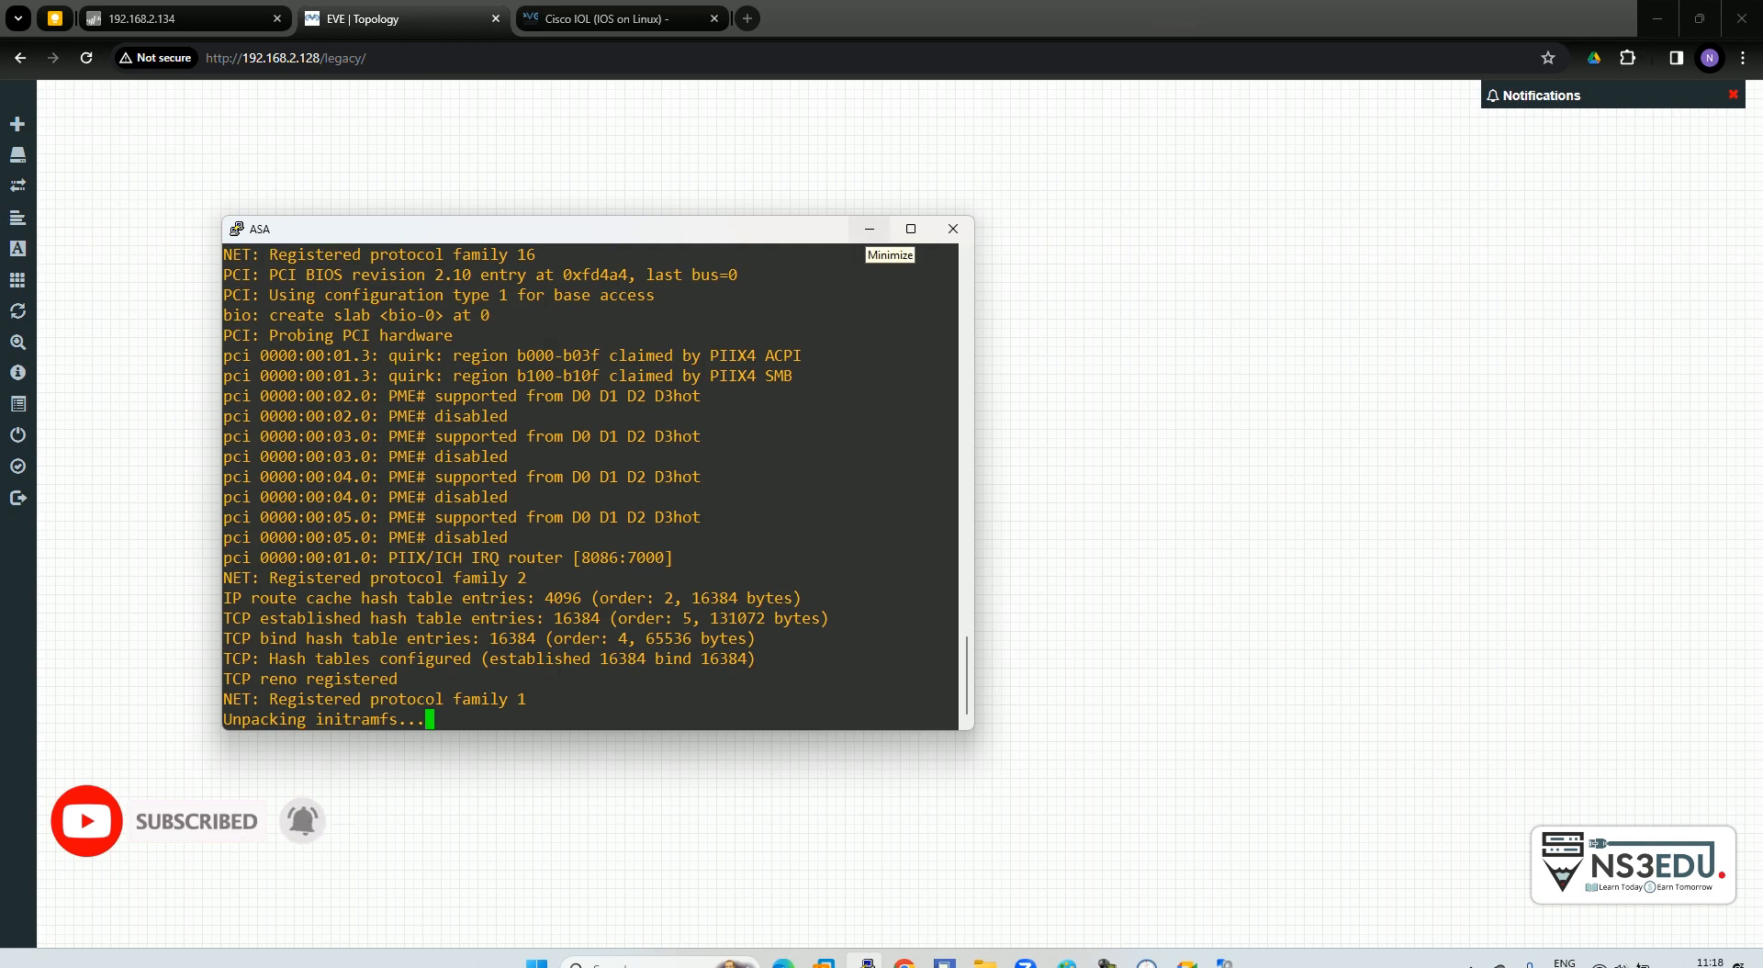
left_click(869, 229)
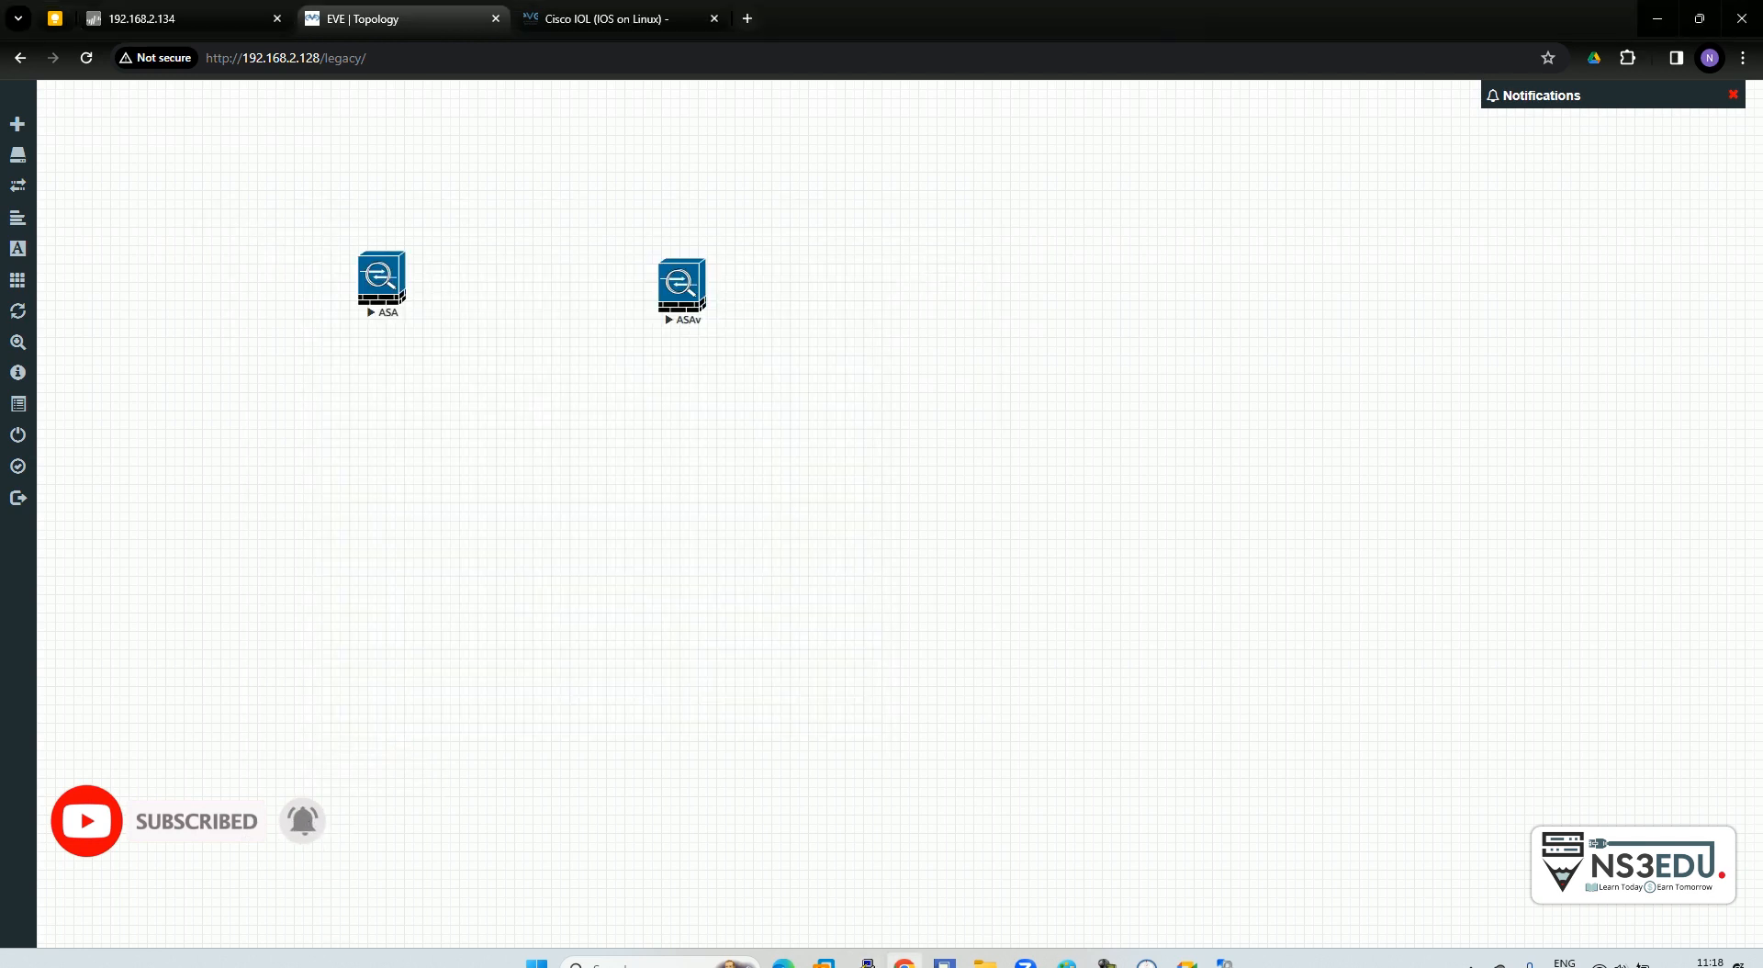